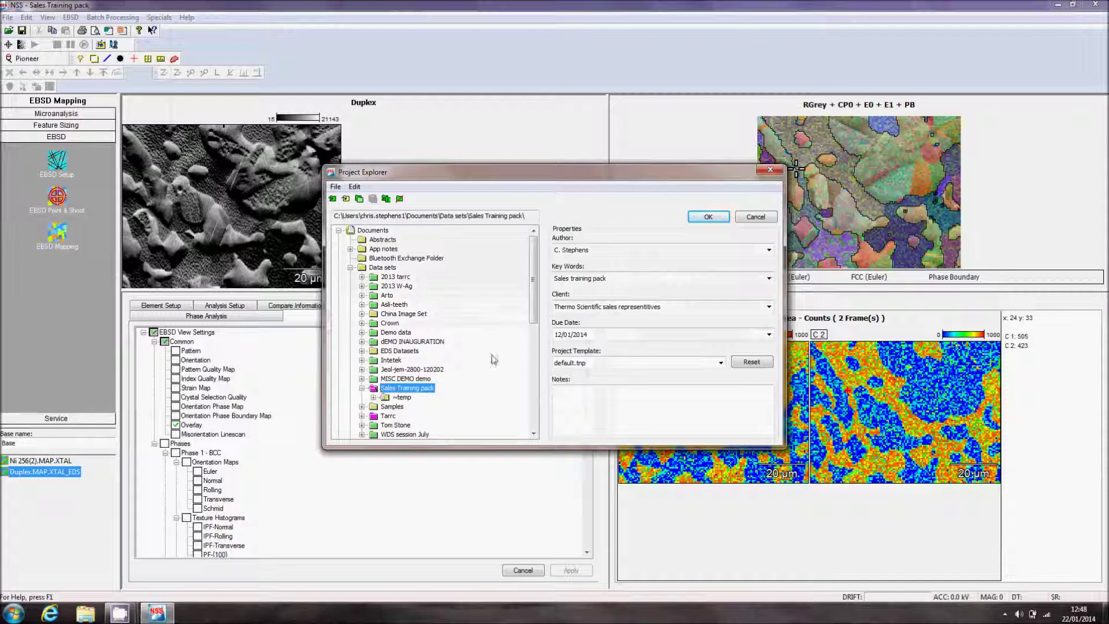
Open the Sales Training pack project and look through the EBSD Setup and EBSD Point & Shoot modes
{"action": "left_click", "coordinate": [715, 218]}
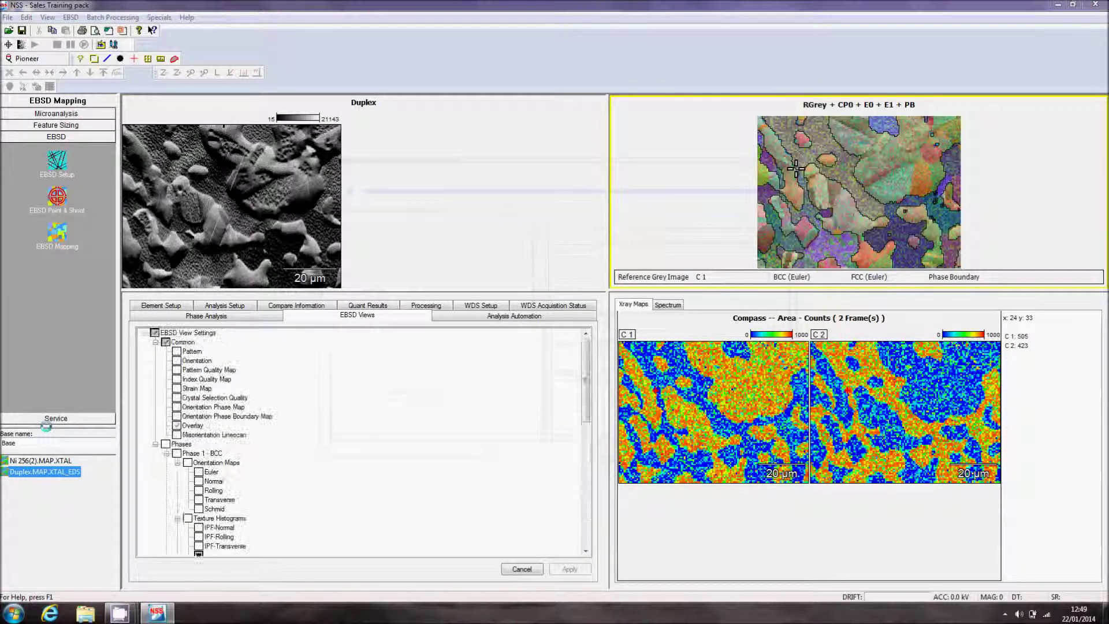
{"action": "left_click", "coordinate": [51, 114]}
{"action": "left_click", "coordinate": [51, 407]}
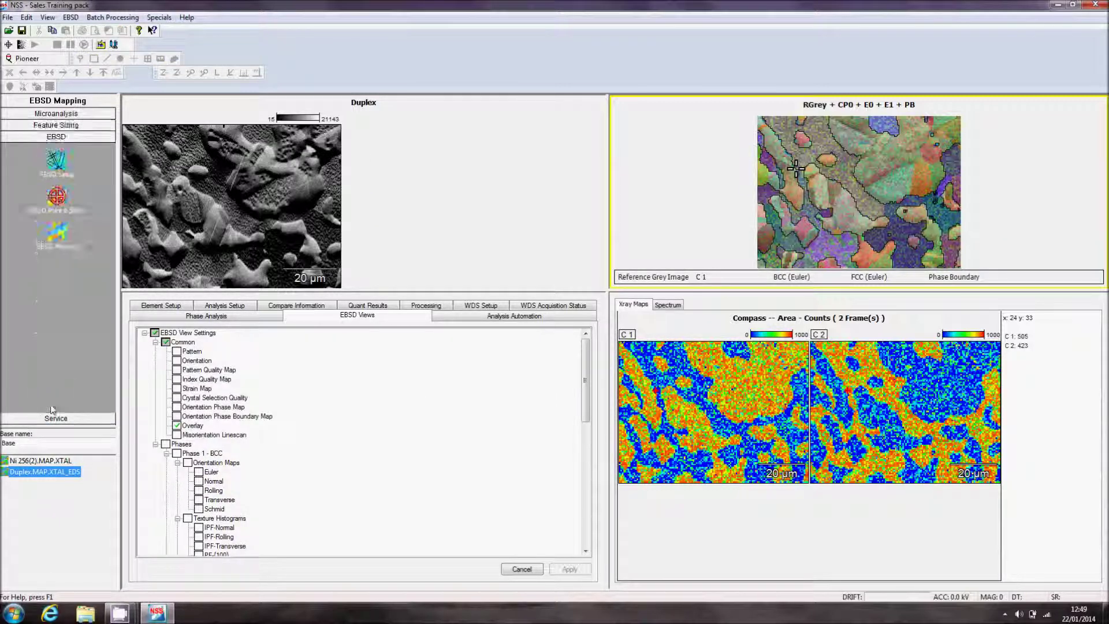
{"action": "left_click", "coordinate": [57, 163]}
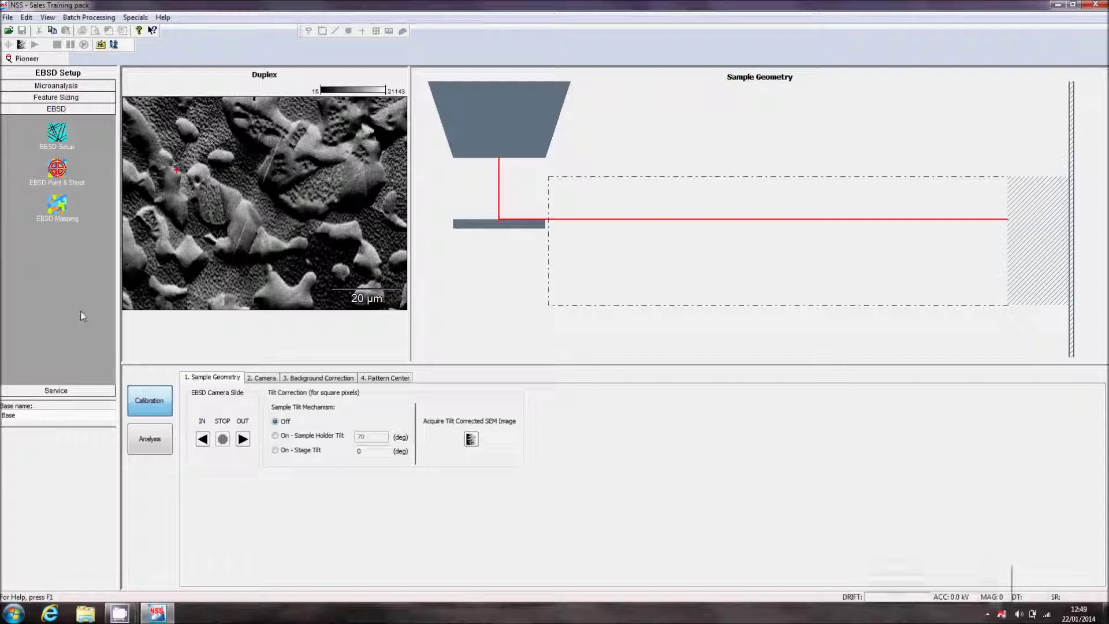
{"action": "left_click", "coordinate": [55, 180]}
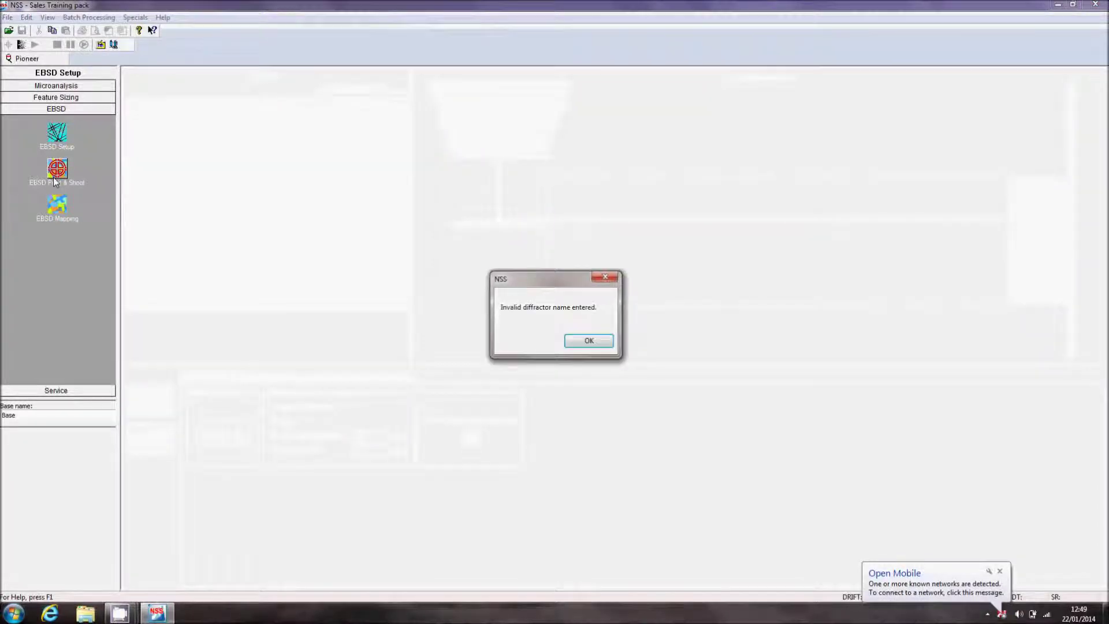
{"action": "left_click", "coordinate": [592, 346]}
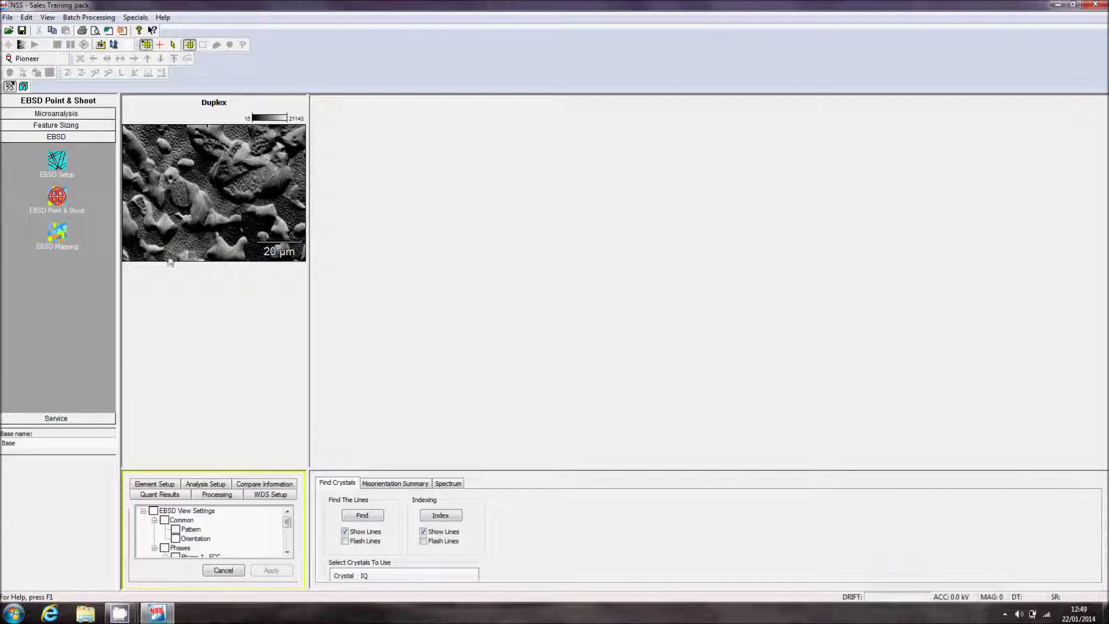
Return to EBSD Mapping with the Duplex.MAP.XTAL_EDS data set selected, and enlarge the electron image and EBSD map panes
{"action": "left_click", "coordinate": [54, 233]}
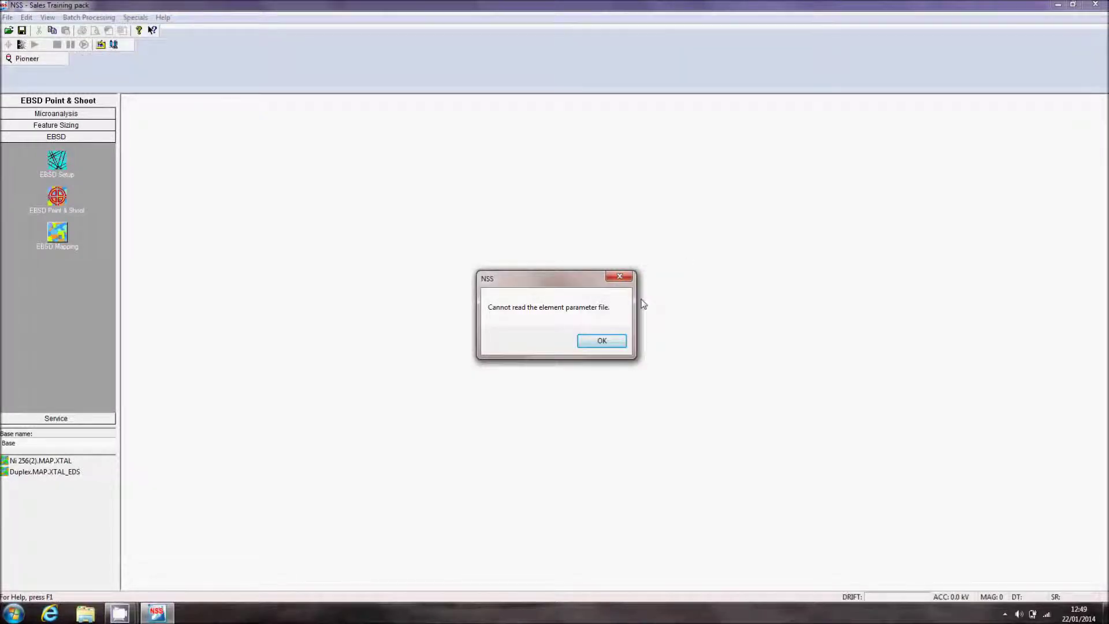
{"action": "left_click", "coordinate": [605, 341]}
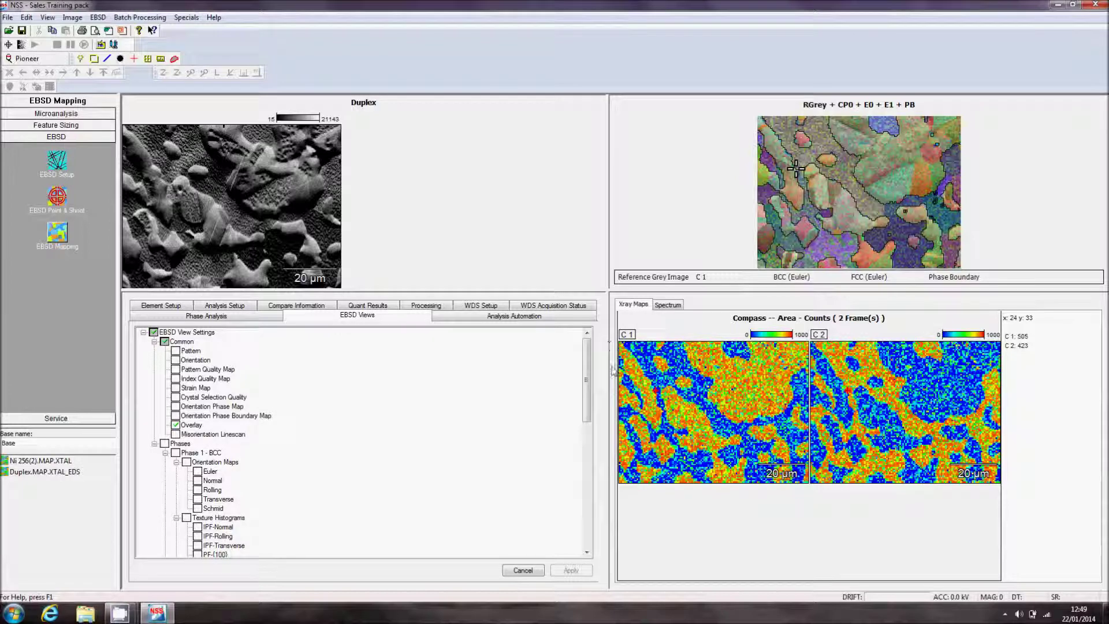
{"action": "left_click", "coordinate": [32, 474]}
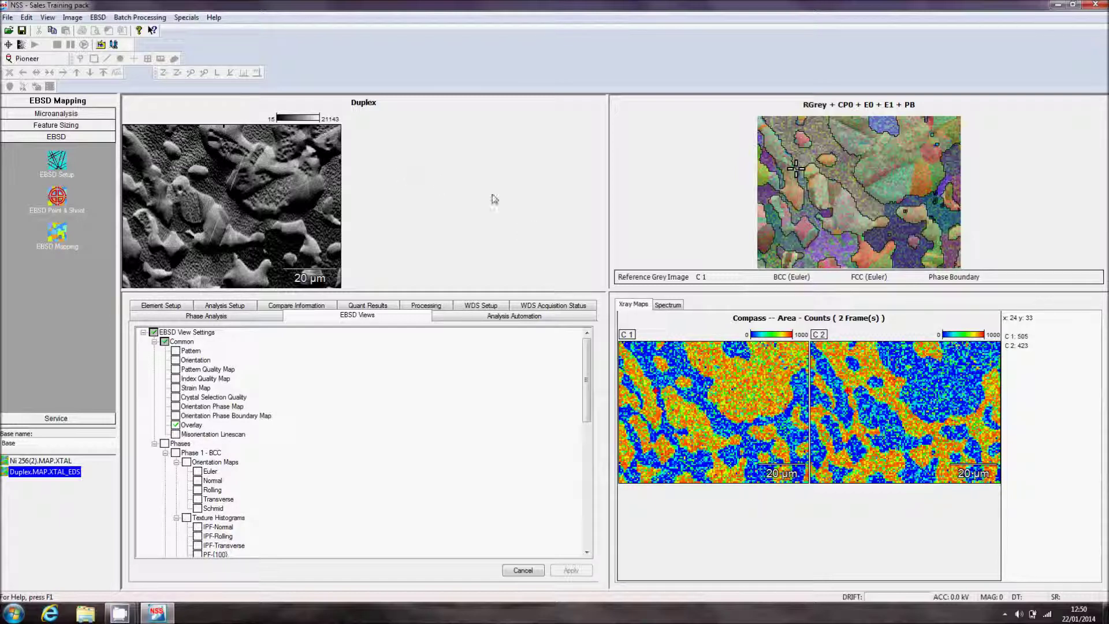
{"action": "left_click_drag", "start_coordinate": [607, 292], "coordinate": [580, 352]}
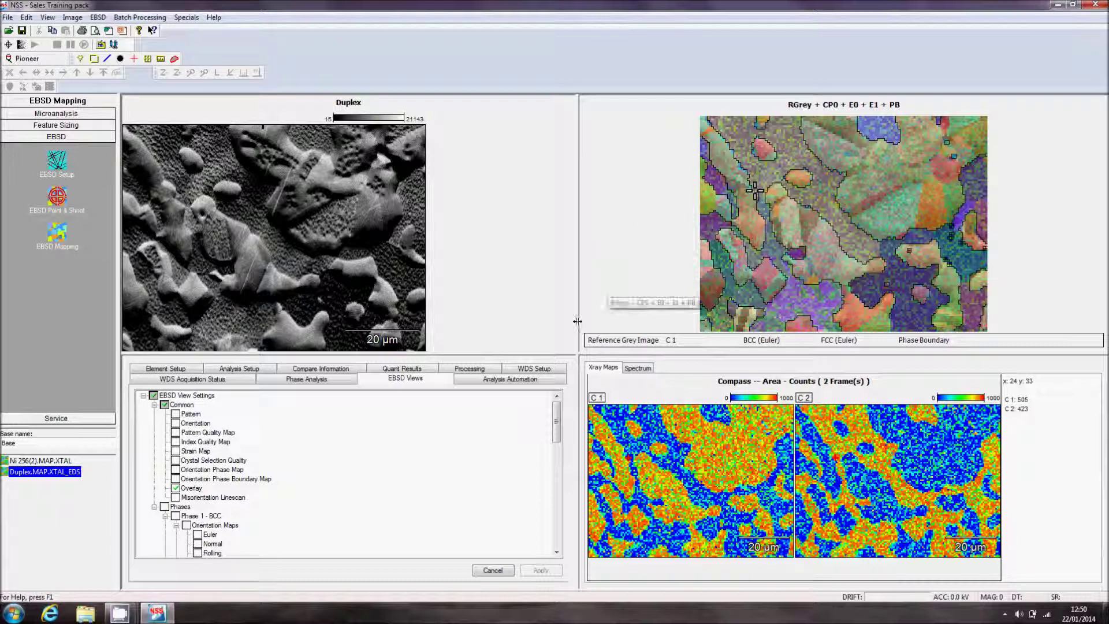
Select the Pattern, Pattern Quality Map and Index Quality Map views in place of the Overlay view
{"action": "left_click", "coordinate": [839, 107]}
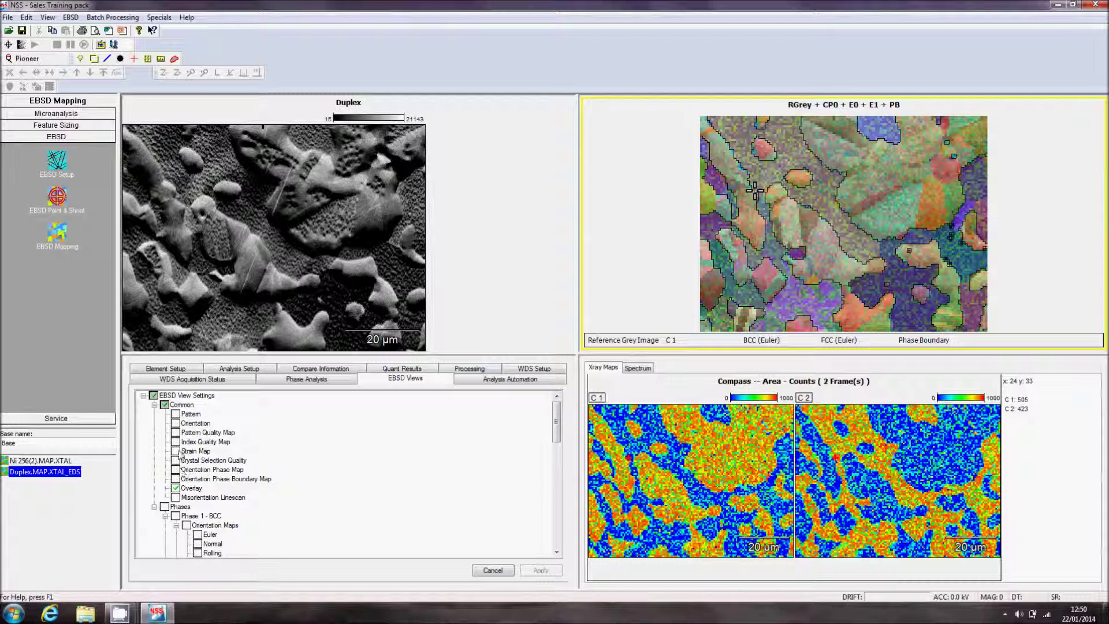
{"action": "left_click", "coordinate": [175, 432]}
{"action": "left_click", "coordinate": [176, 442]}
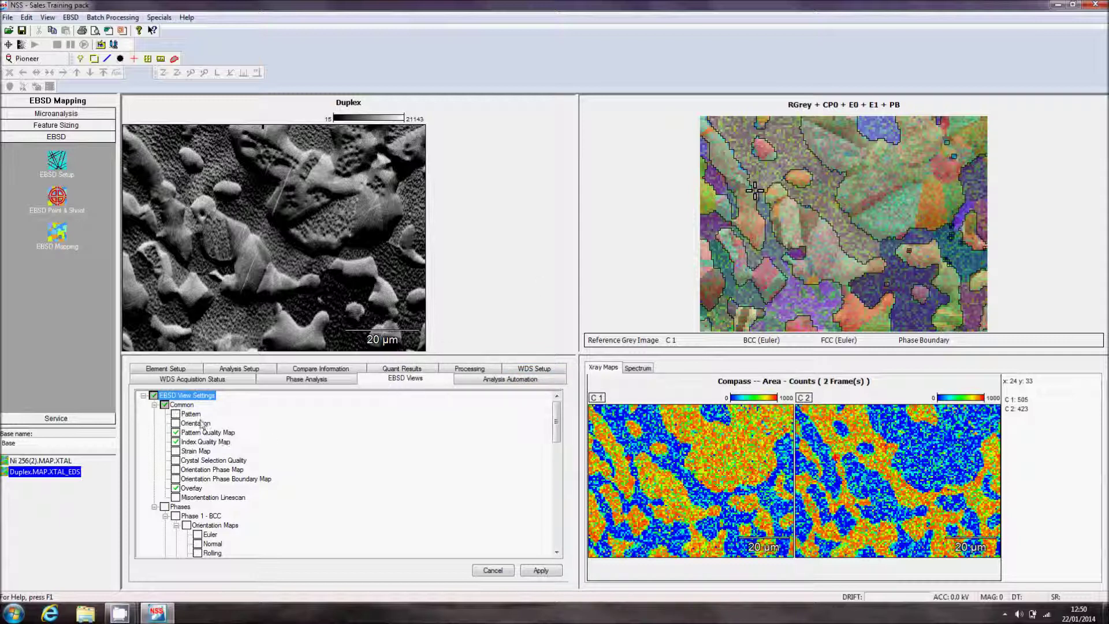
{"action": "left_click", "coordinate": [175, 414]}
{"action": "left_click", "coordinate": [207, 525]}
{"action": "left_click", "coordinate": [175, 488]}
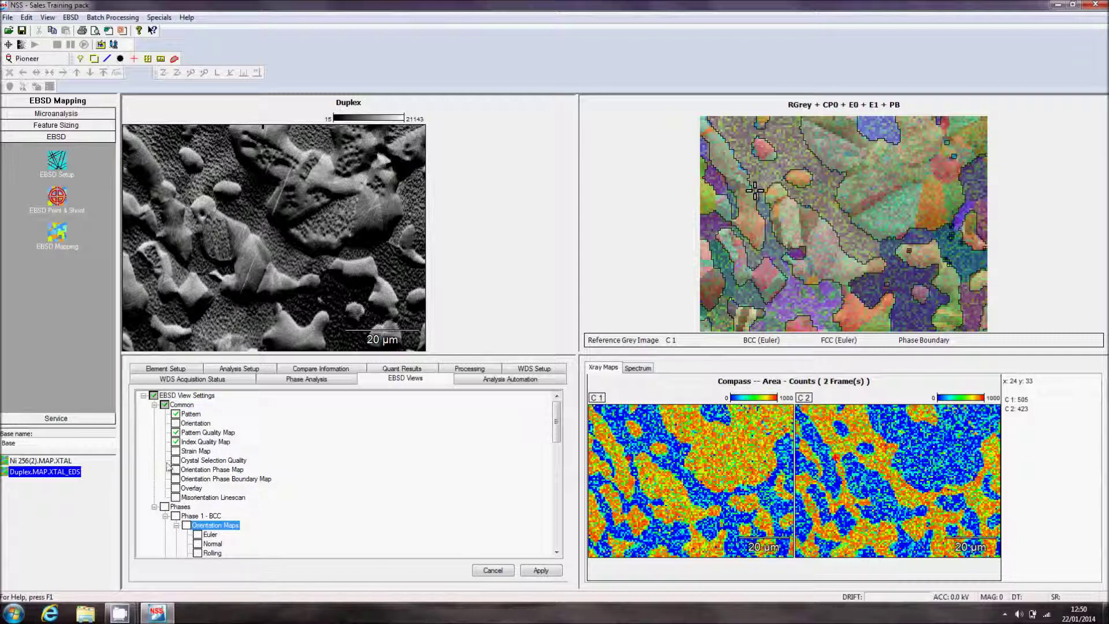
Add the Orientation view and the Euler maps of the BCC and FCC phases, and apply the view settings
{"action": "left_click", "coordinate": [175, 423]}
{"action": "left_click", "coordinate": [198, 535]}
{"action": "left_click_drag", "start_coordinate": [557, 437], "coordinate": [562, 456]}
{"action": "scroll", "coordinate": [562, 459], "scroll_direction": "down", "scroll_amount": 3}
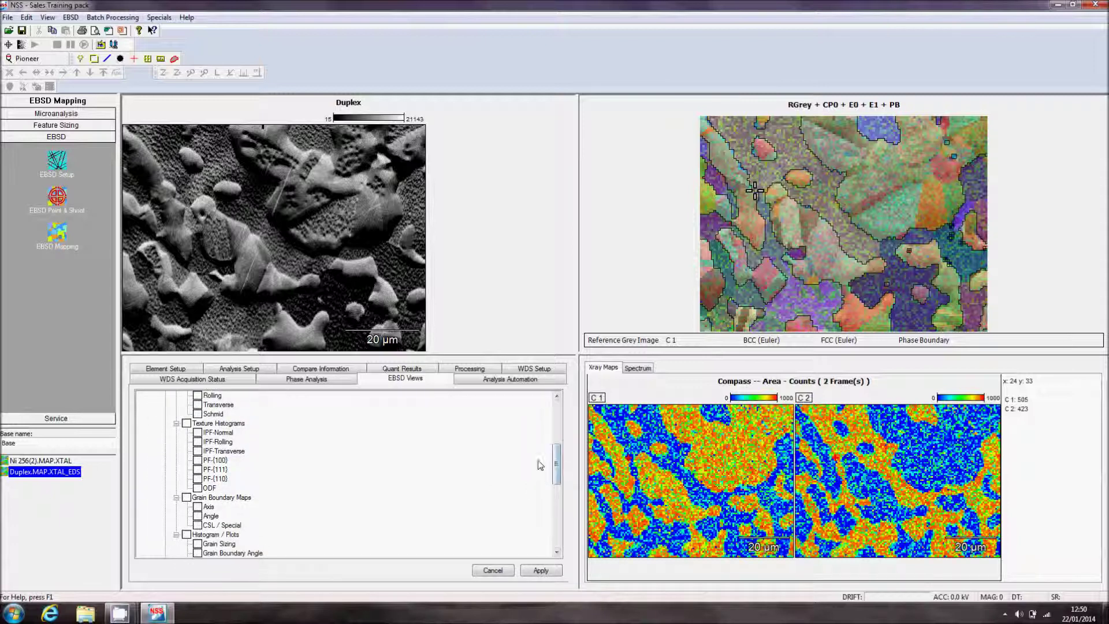
{"action": "scroll", "coordinate": [558, 482], "scroll_direction": "down", "scroll_amount": 3}
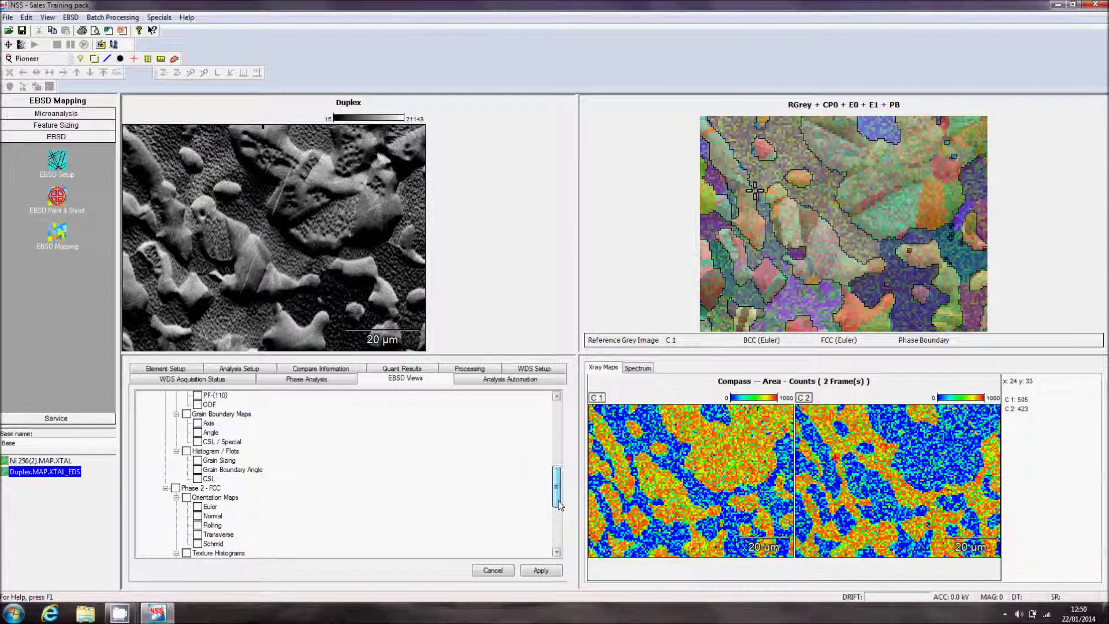
{"action": "left_click", "coordinate": [198, 507]}
{"action": "left_click", "coordinate": [553, 572]}
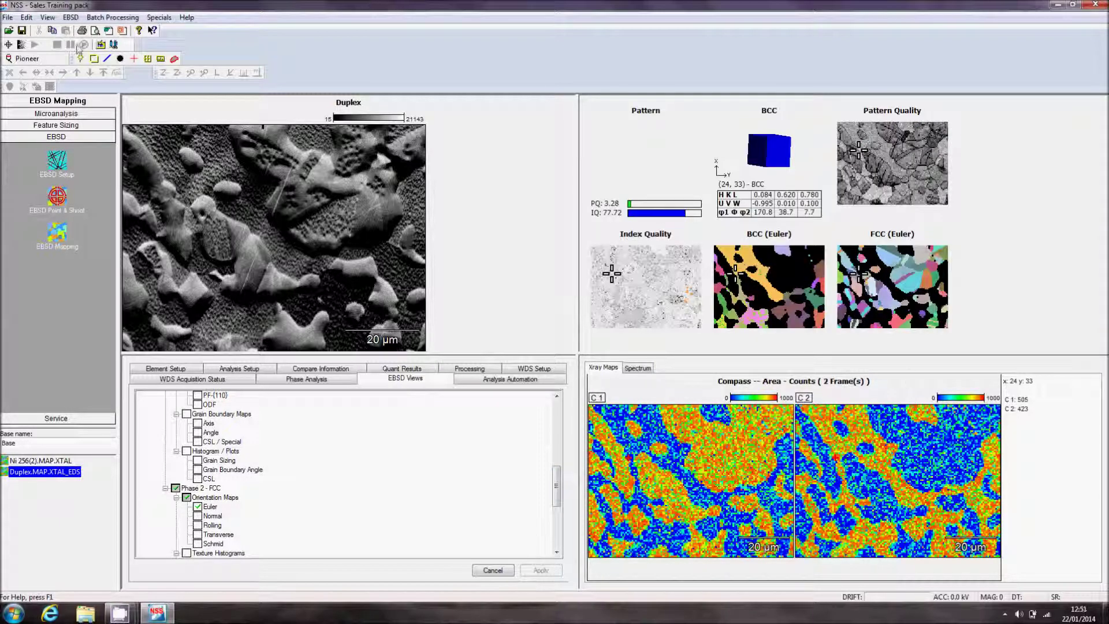
Probe several points across different grains on the Duplex electron image to examine their phase and crystal orientation
{"action": "left_click", "coordinate": [136, 61]}
{"action": "left_click", "coordinate": [365, 218]}
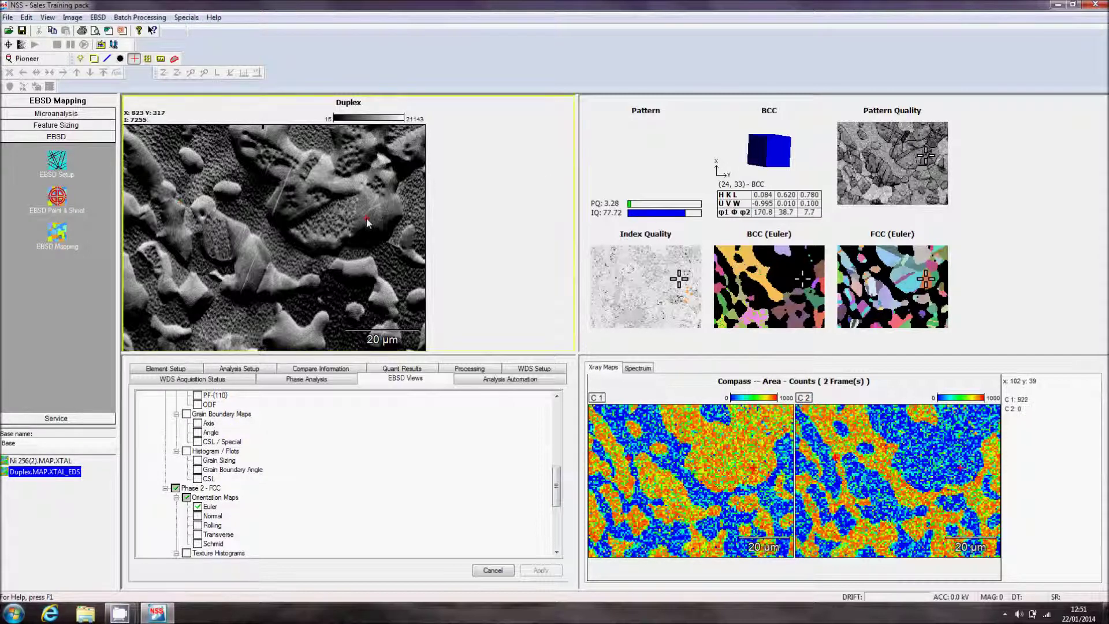
{"action": "left_click", "coordinate": [350, 216]}
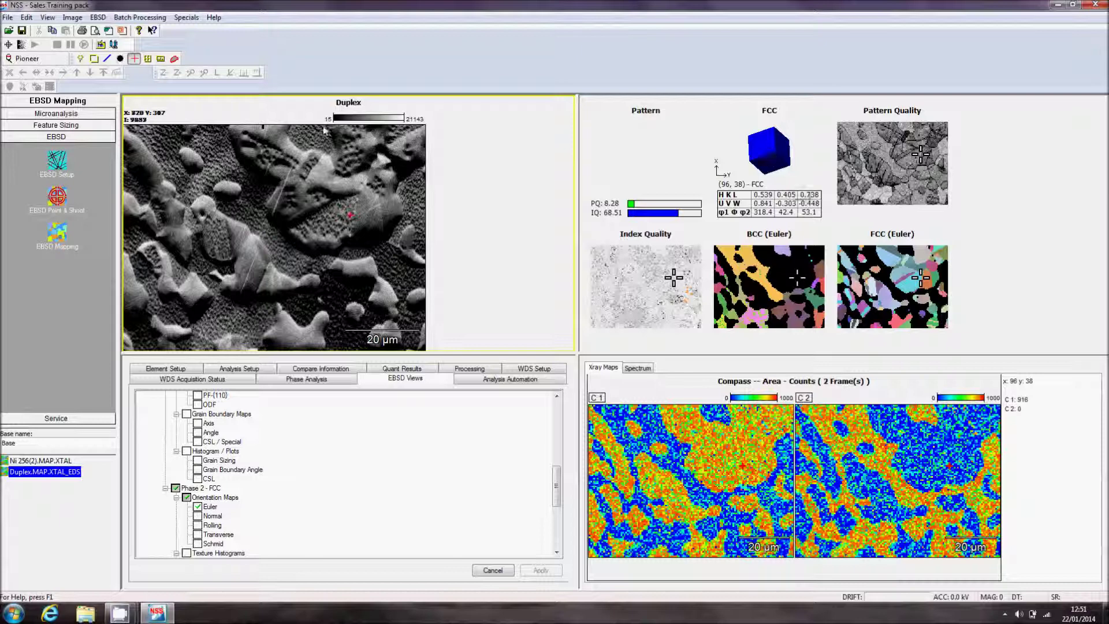
{"action": "left_click", "coordinate": [235, 166]}
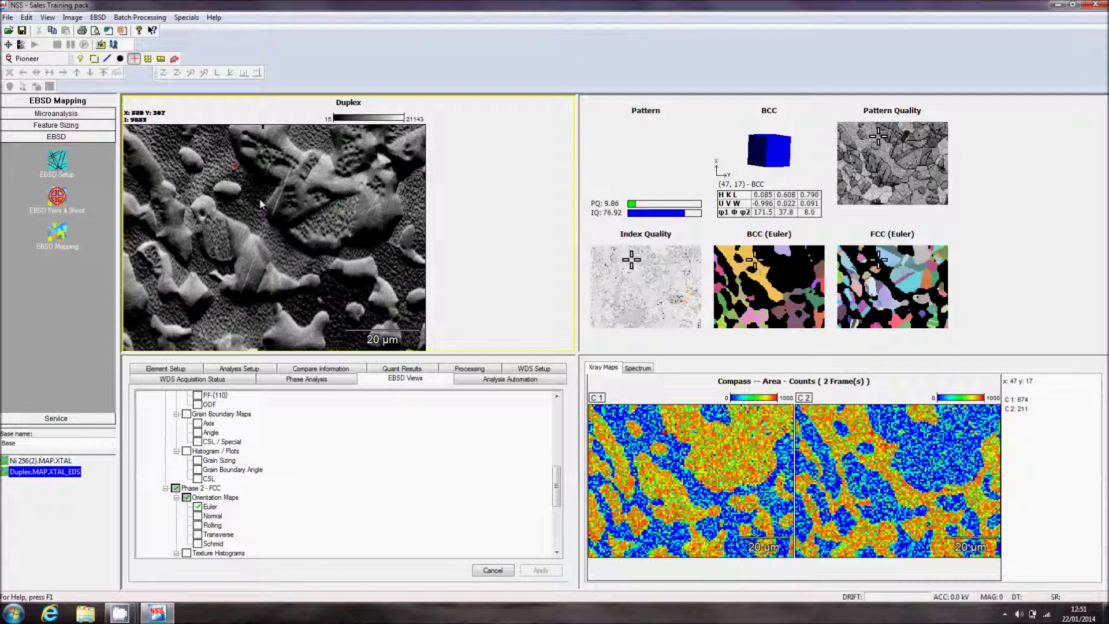
{"action": "left_click", "coordinate": [243, 204]}
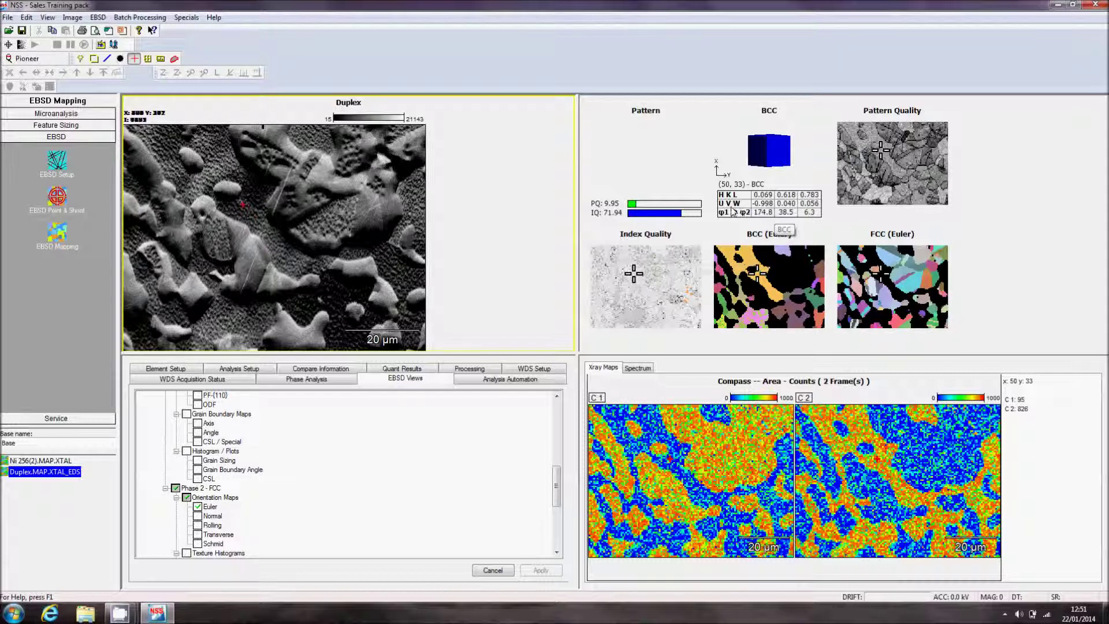
{"action": "left_click", "coordinate": [347, 263]}
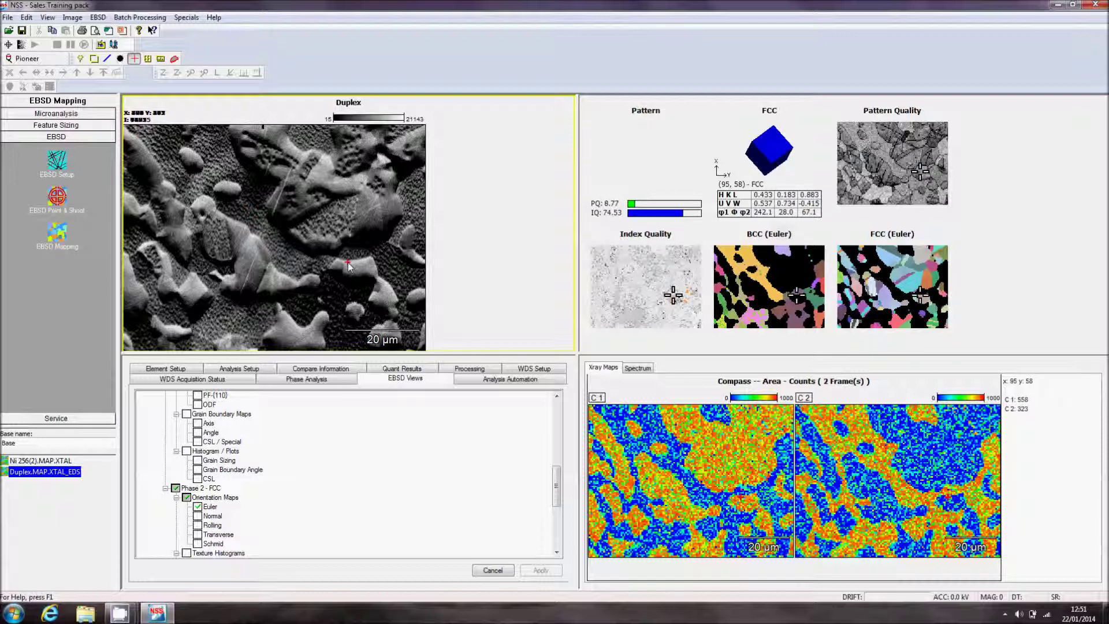
{"action": "left_click", "coordinate": [327, 212]}
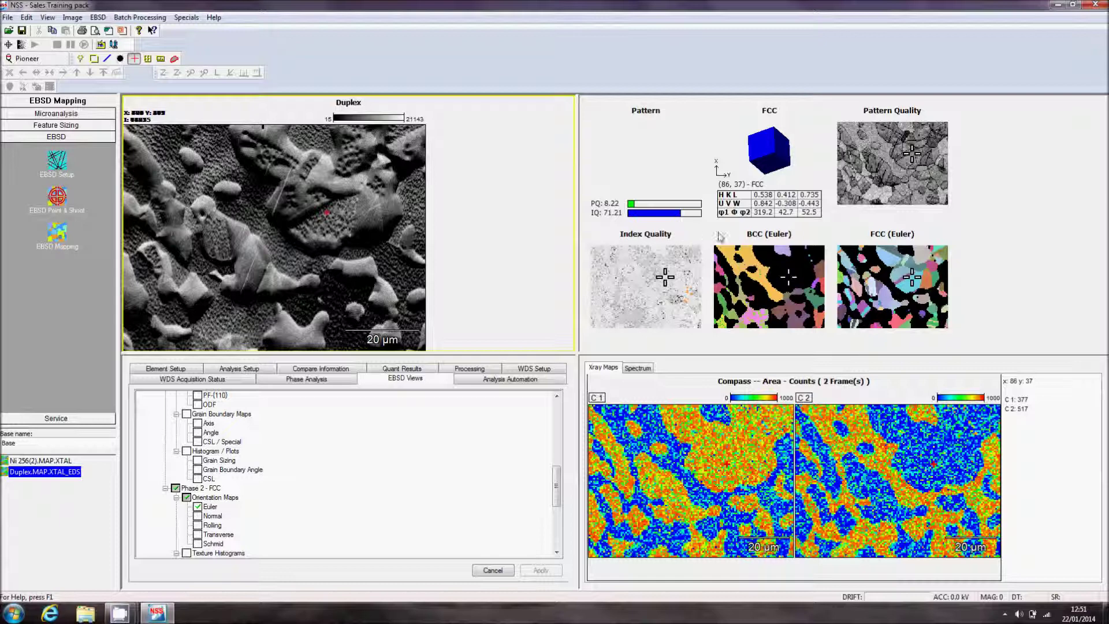
Add the Crystal Selection Quality map to the displayed EBSD views and apply the change
{"action": "left_click_drag", "start_coordinate": [557, 482], "coordinate": [556, 450]}
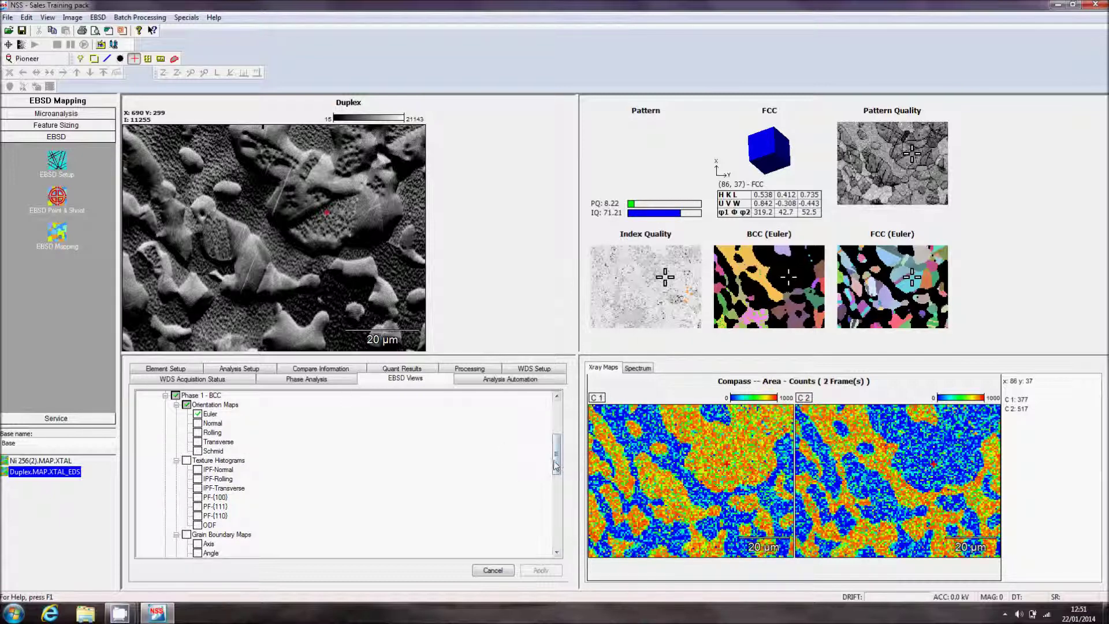
{"action": "left_click_drag", "start_coordinate": [557, 462], "coordinate": [564, 430]}
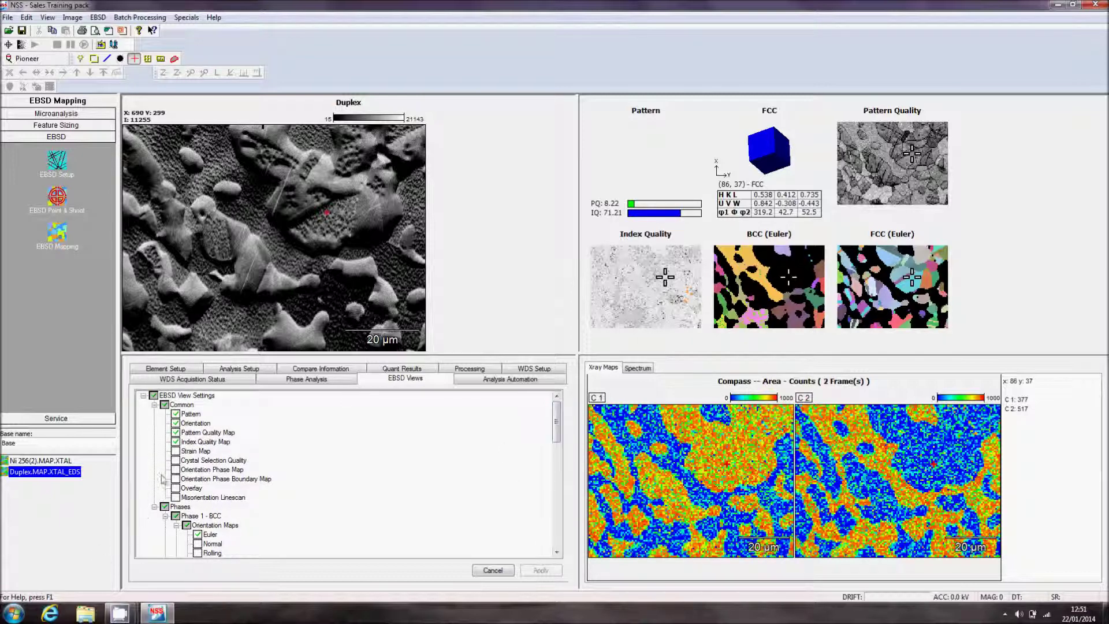
{"action": "left_click", "coordinate": [180, 465]}
{"action": "left_click", "coordinate": [175, 460]}
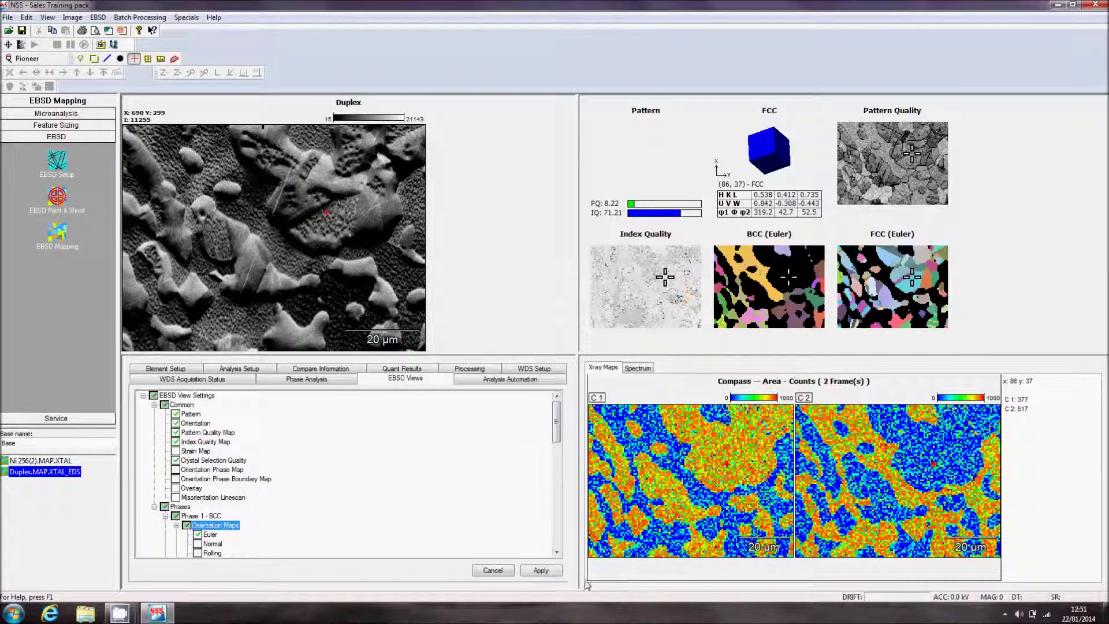
{"action": "left_click", "coordinate": [557, 570]}
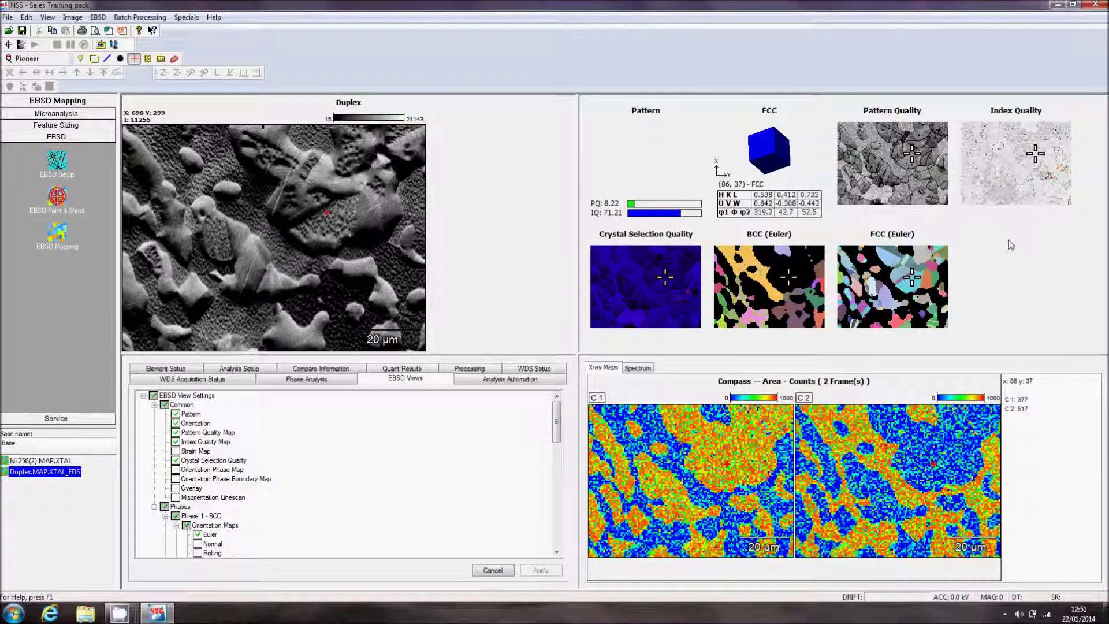
Review the Crystal Selection Quality map's calculation method, keeping Vector Map with the Blue – Purple scheme, and enlarge the map
{"action": "left_click", "coordinate": [643, 272]}
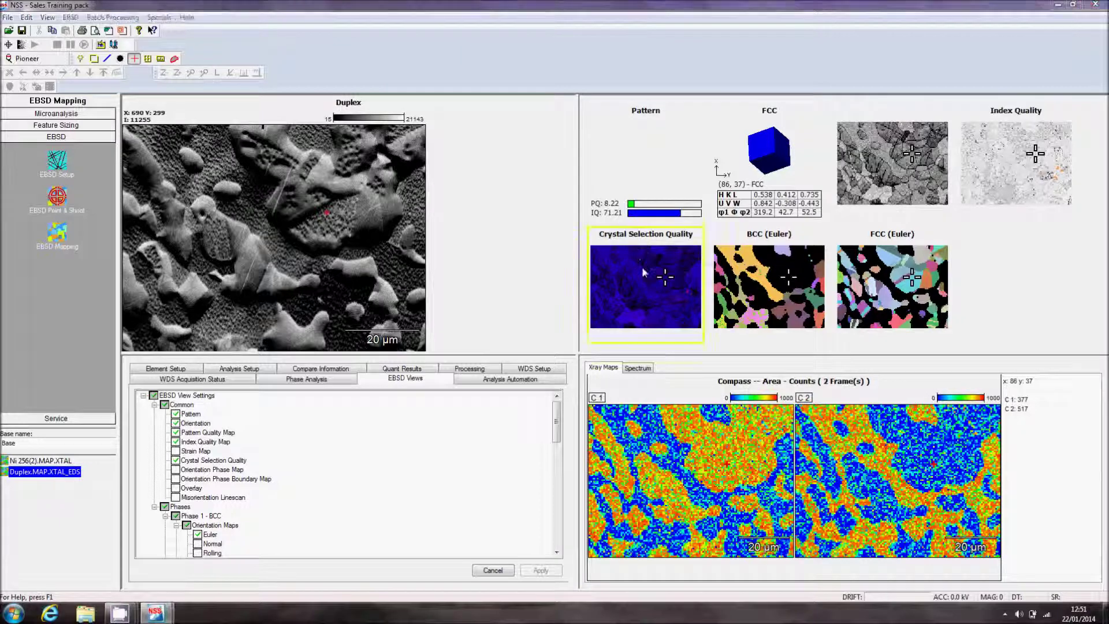
{"action": "double_click", "coordinate": [643, 273]}
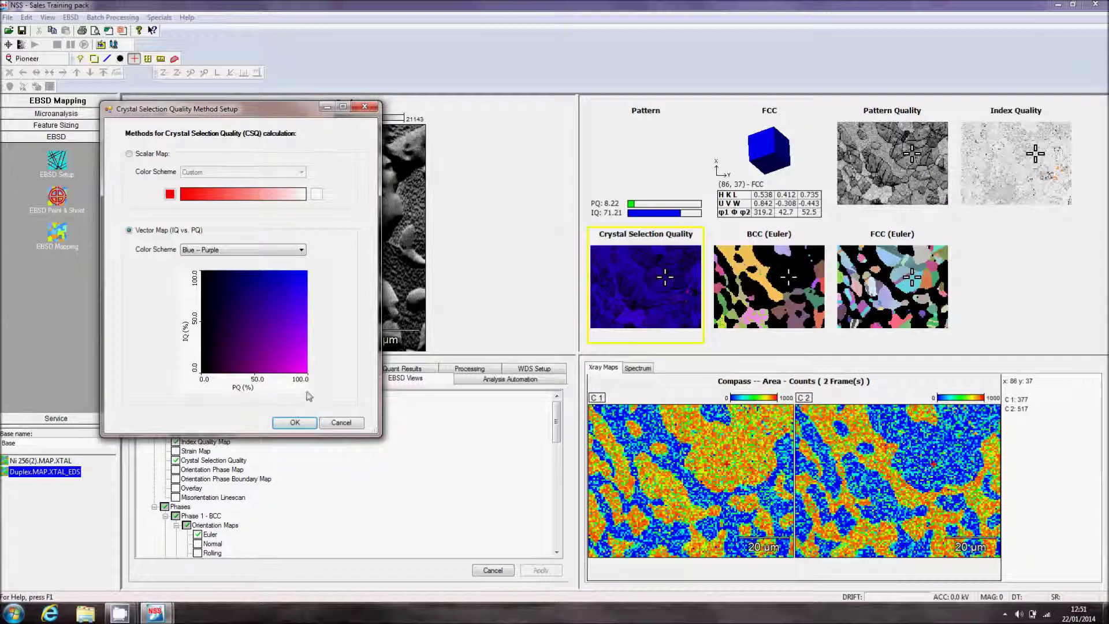
{"action": "left_click", "coordinate": [291, 427]}
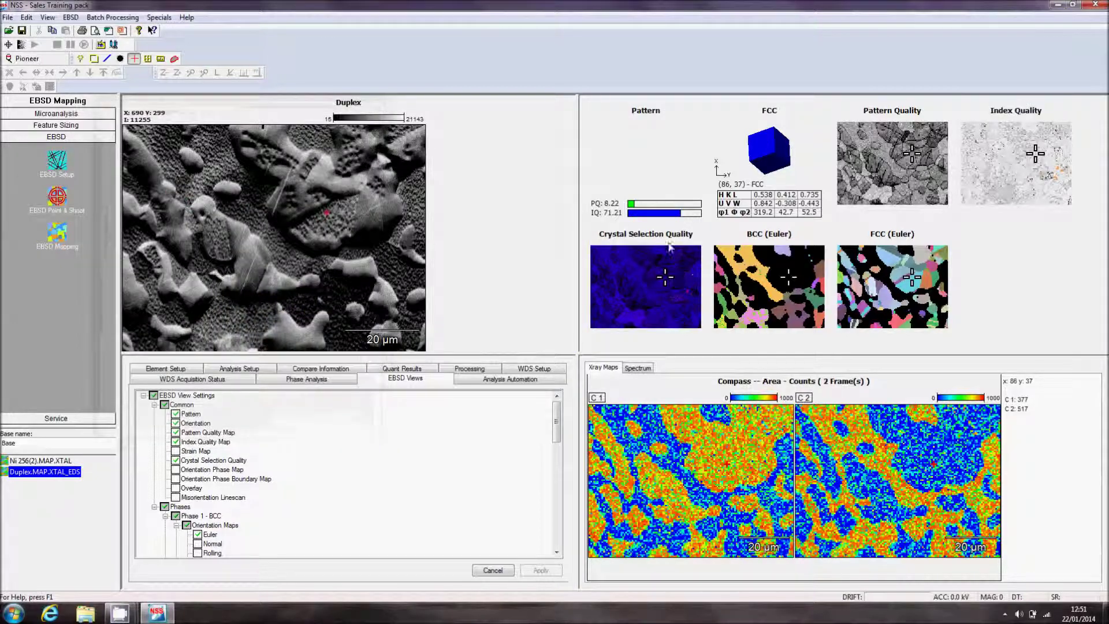
{"action": "left_click", "coordinate": [664, 248]}
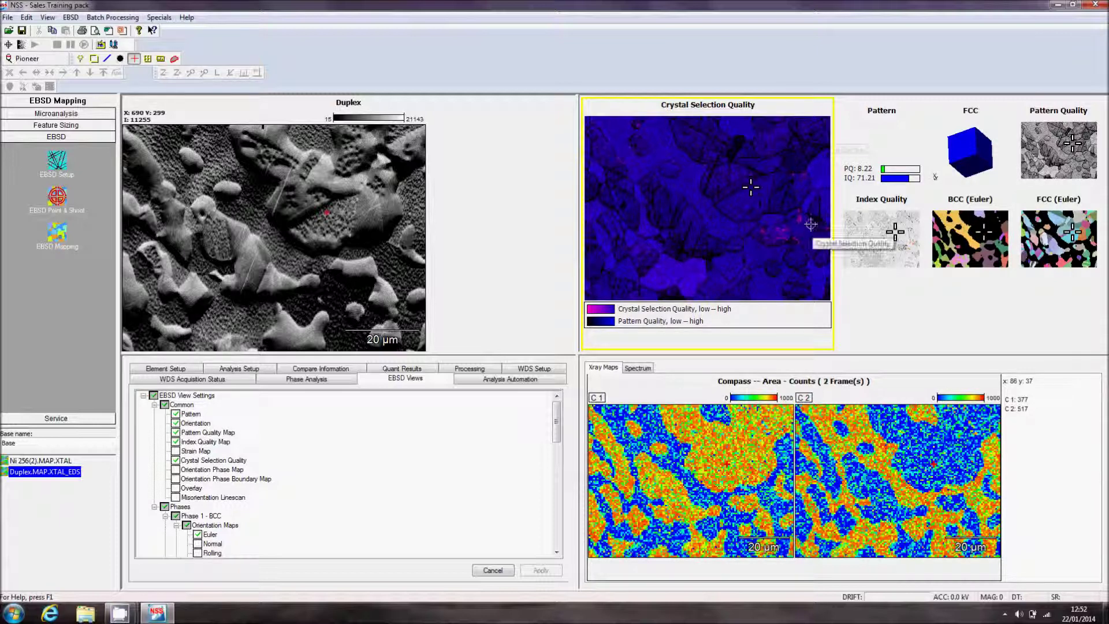
Enlarge the BCC (Euler) map and probe points in its orange and pink grains to compare their crystal orientations
{"action": "left_click", "coordinate": [986, 205]}
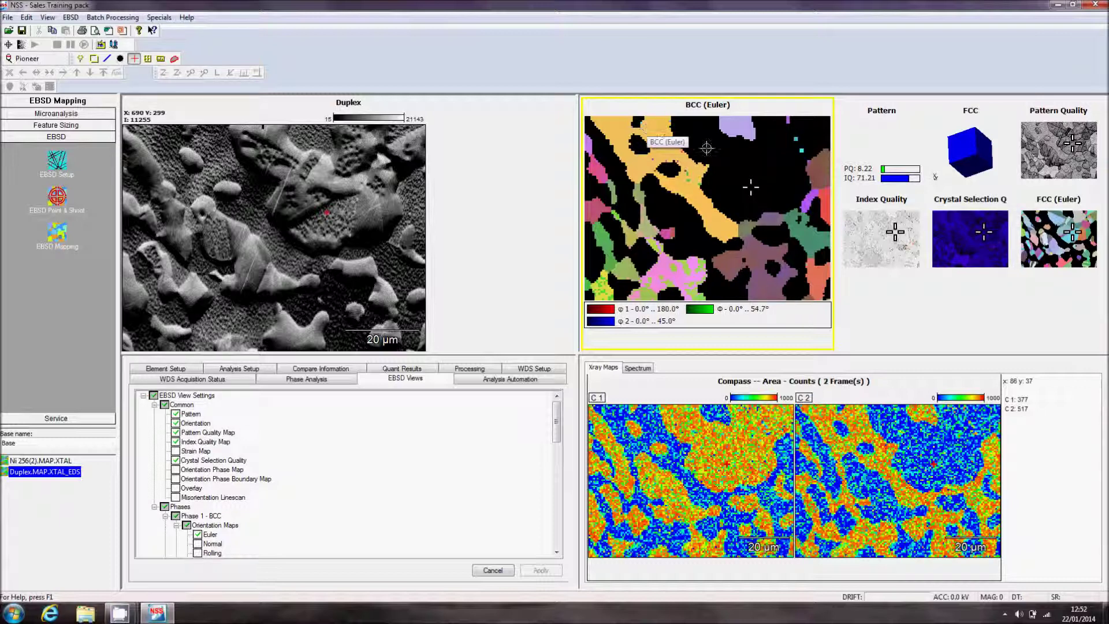
{"action": "left_click", "coordinate": [691, 193]}
{"action": "left_click", "coordinate": [666, 149]}
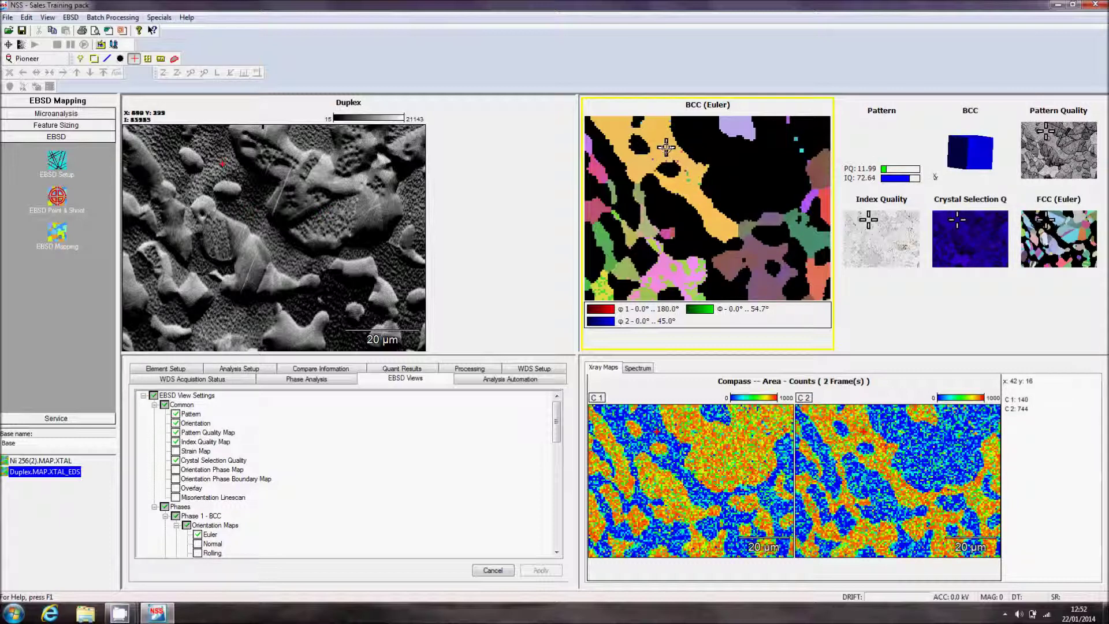
{"action": "left_click", "coordinate": [615, 128]}
{"action": "left_click", "coordinate": [636, 155]}
{"action": "left_click", "coordinate": [639, 168]}
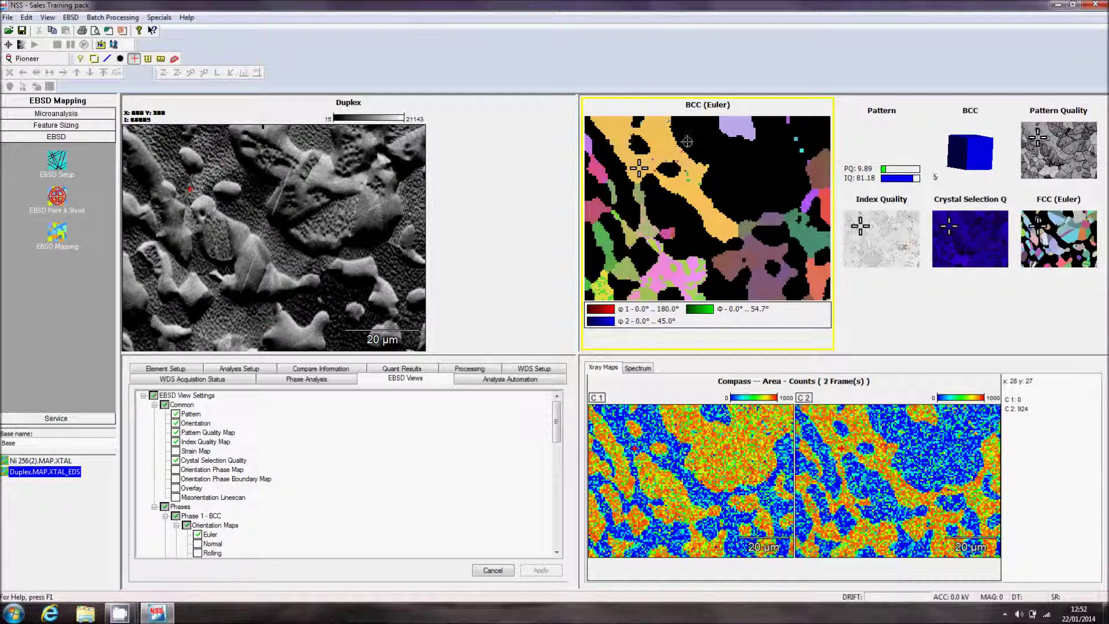
{"action": "left_click", "coordinate": [666, 141]}
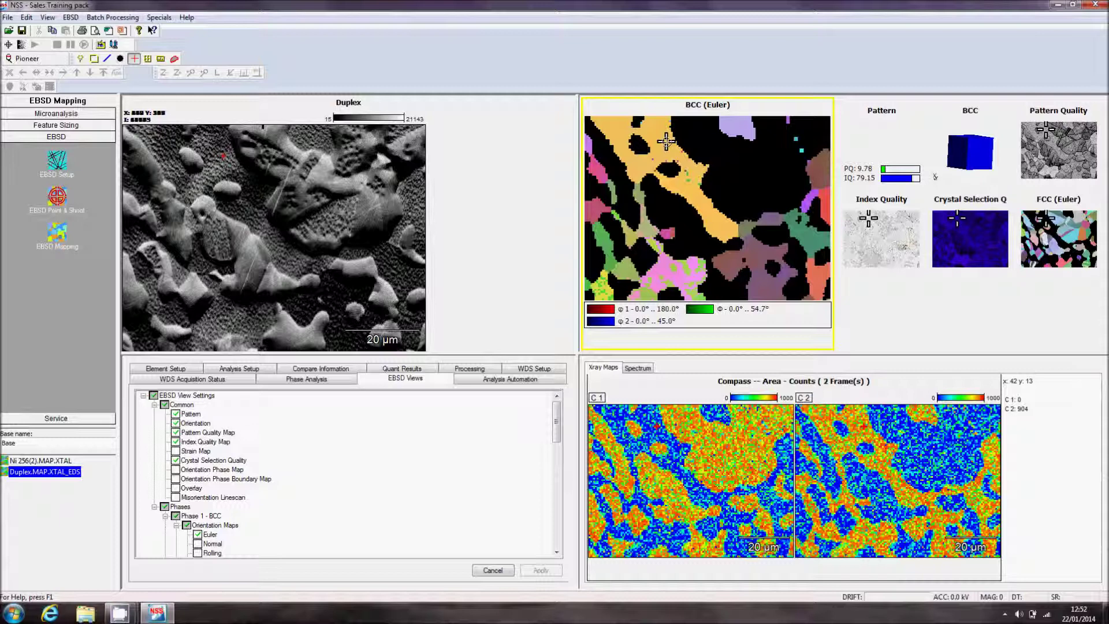
{"action": "left_click", "coordinate": [685, 278]}
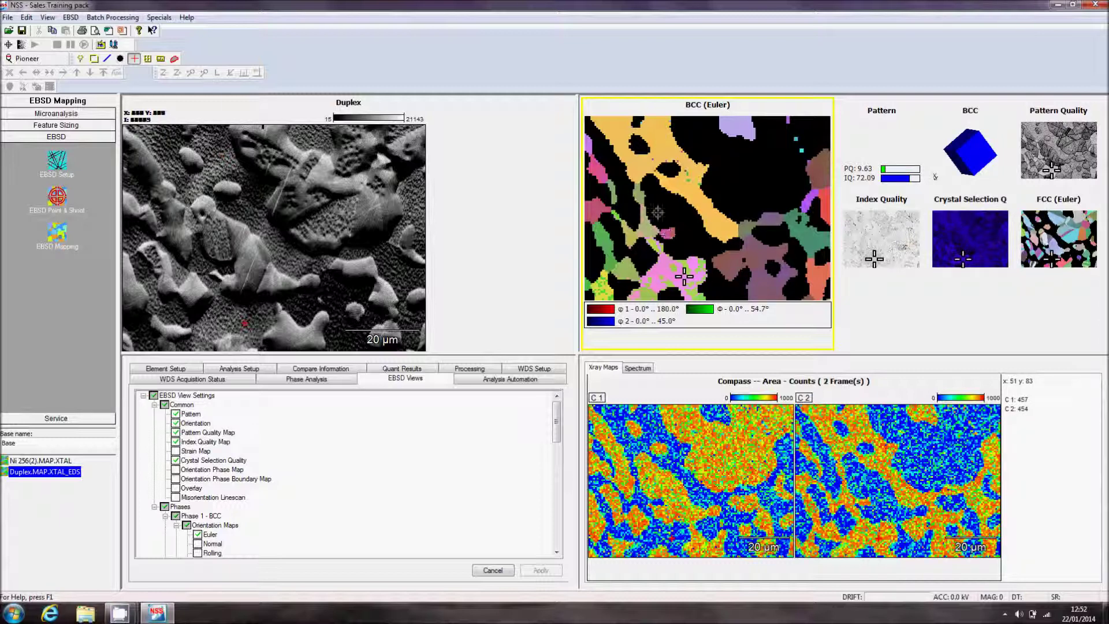
{"action": "left_click", "coordinate": [618, 132]}
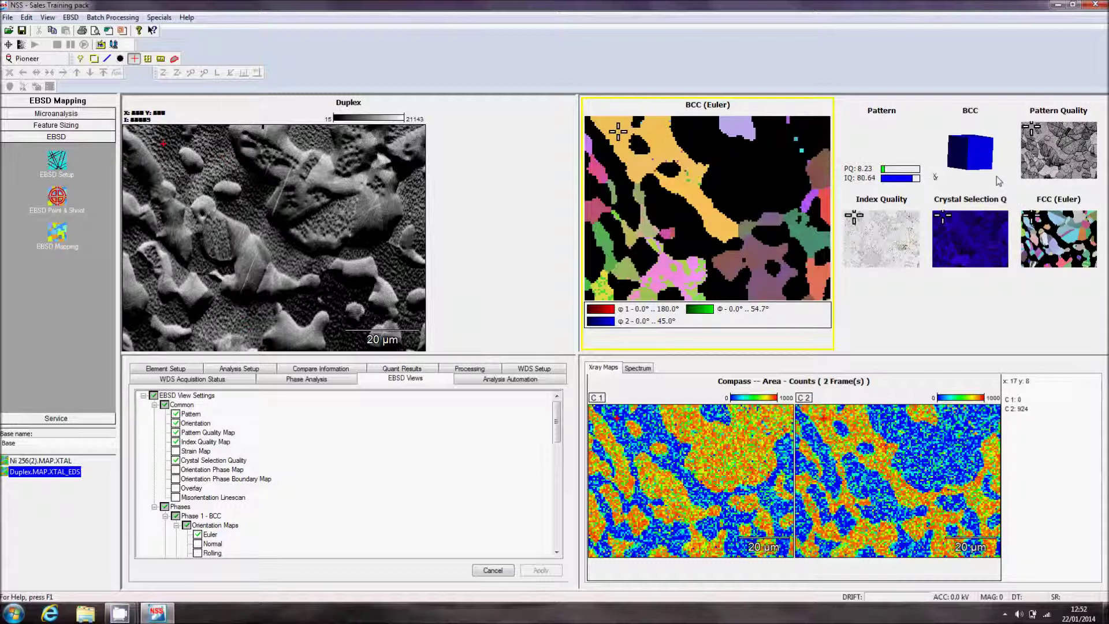
Probe points in the orange and purple grains of the BCC (Euler) map to compare orientations, and enlarge the FCC (Euler) map
{"action": "left_click", "coordinate": [670, 147]}
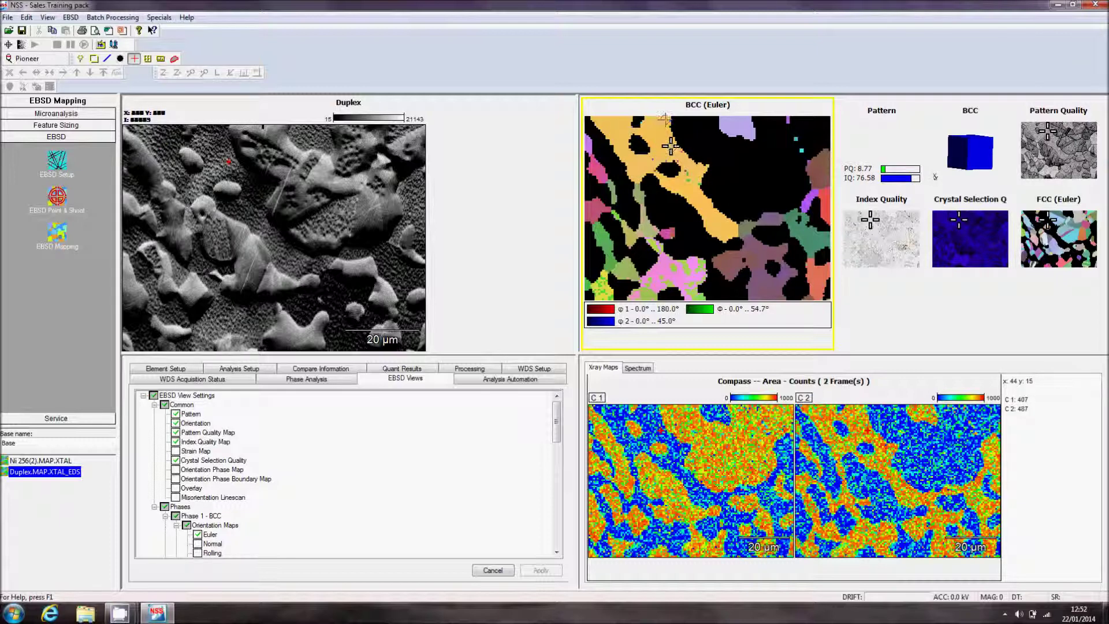
{"action": "left_click", "coordinate": [660, 136]}
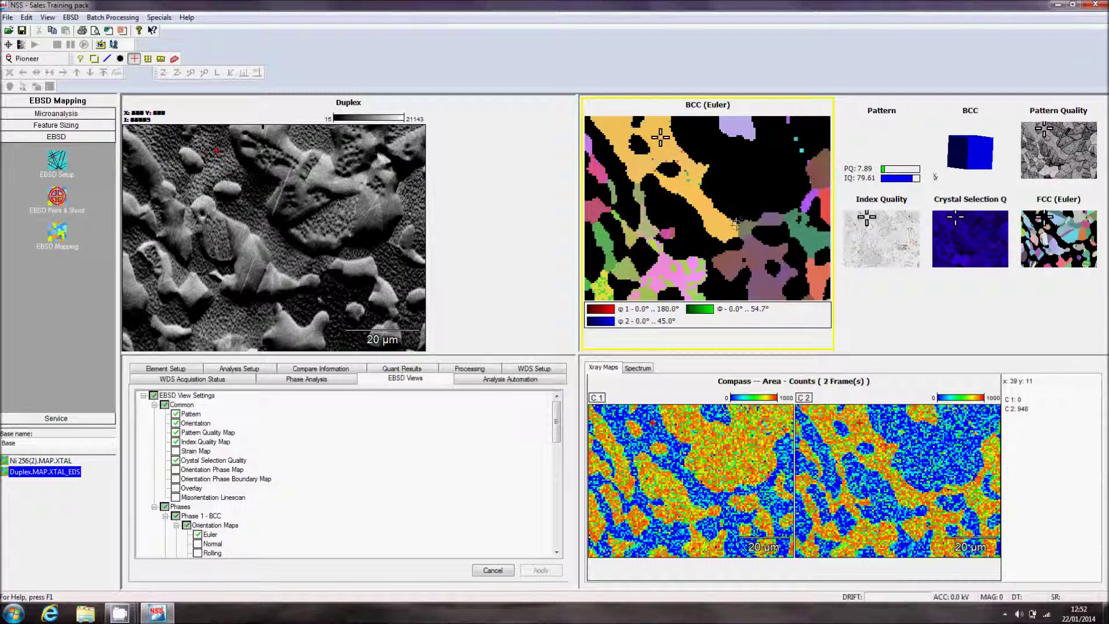
{"action": "left_click", "coordinate": [771, 287]}
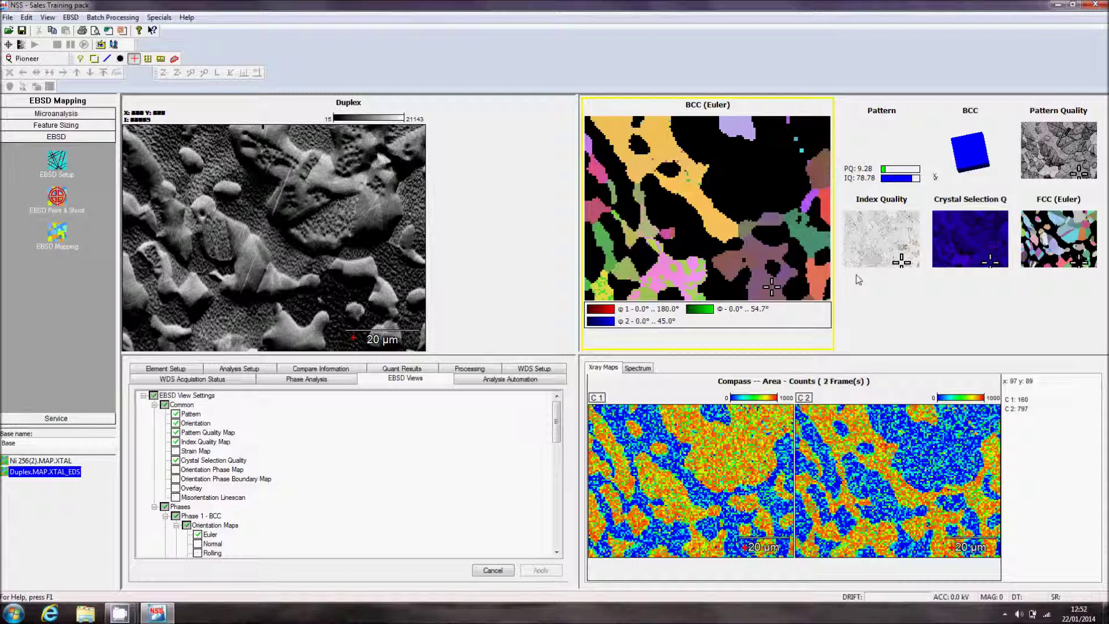
{"action": "double_click", "coordinate": [1068, 203]}
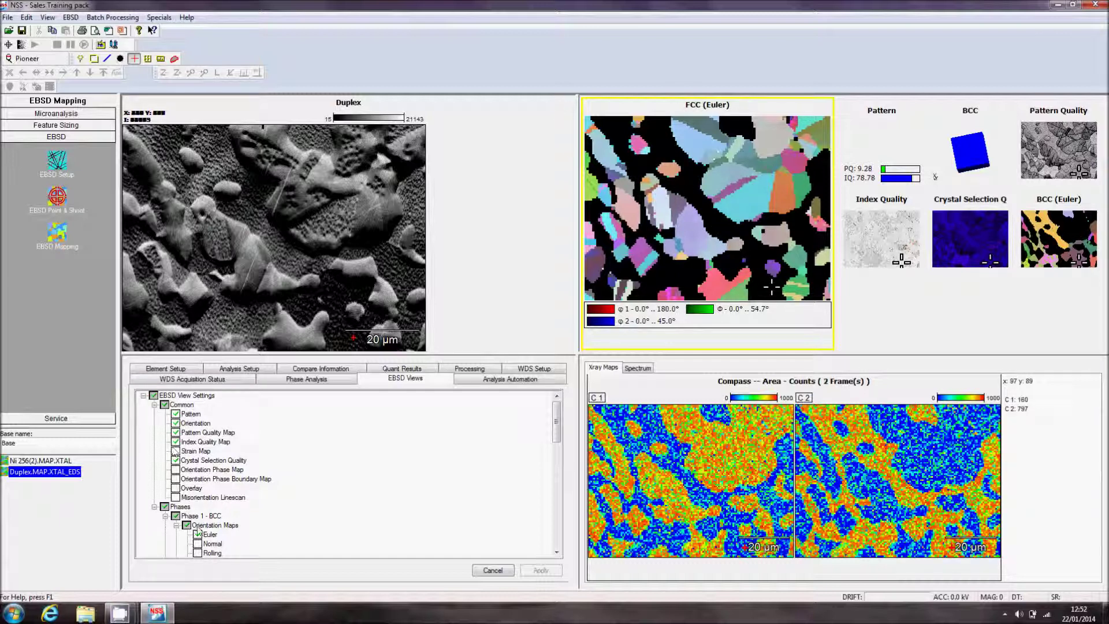
Add the IPF-Normal and ODF texture histograms for the BCC phase to the displayed EBSD views and apply the change
{"action": "left_click_drag", "start_coordinate": [558, 428], "coordinate": [558, 462]}
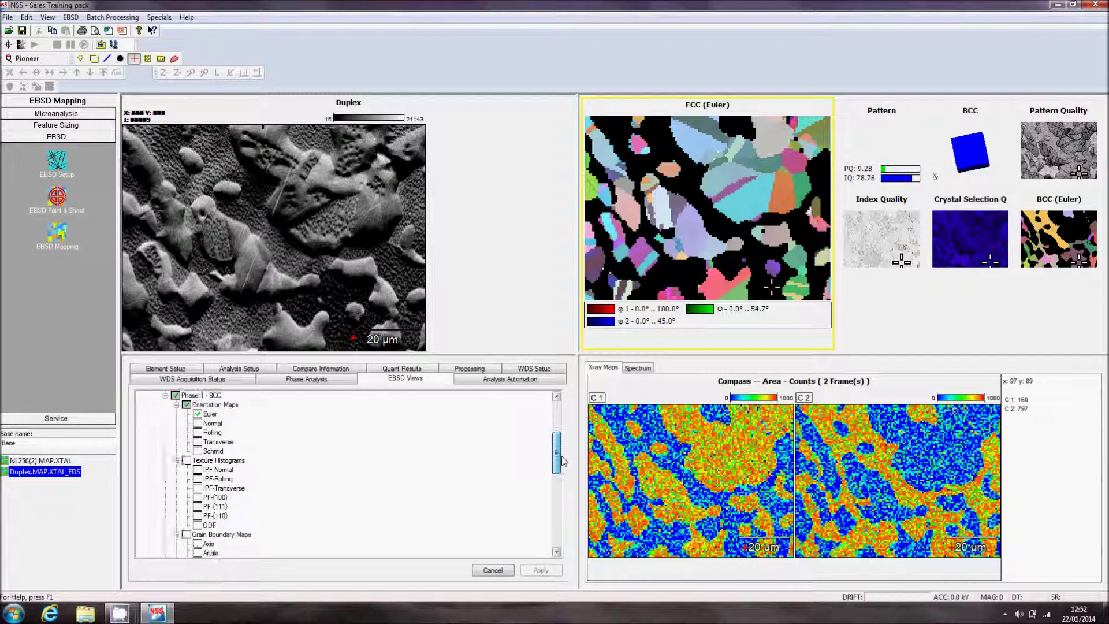
{"action": "left_click", "coordinate": [198, 471]}
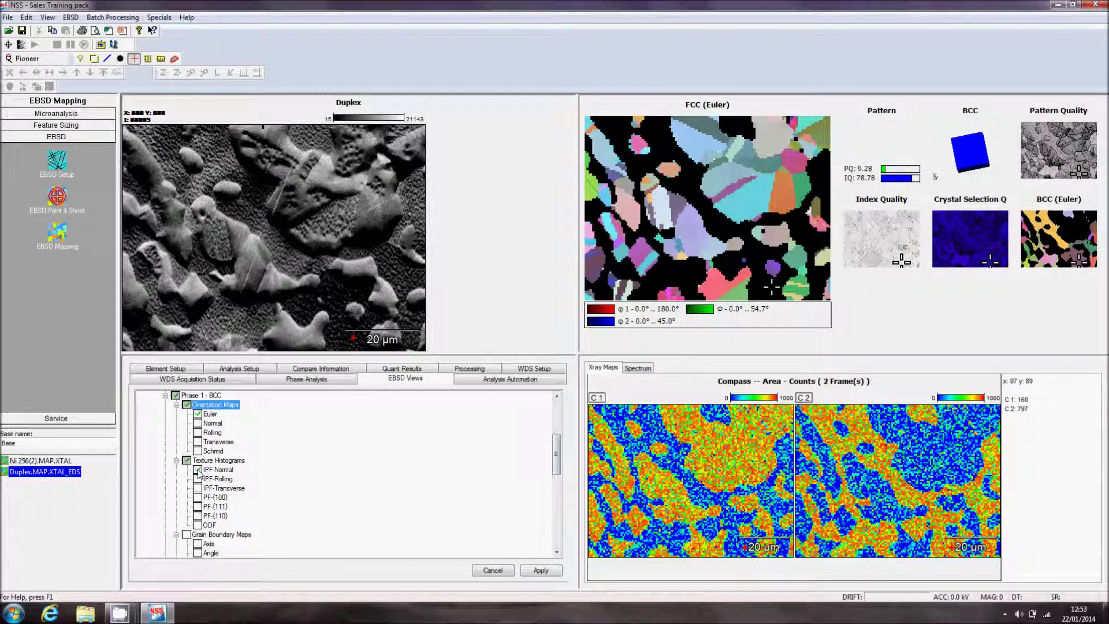
{"action": "left_click", "coordinate": [198, 525]}
{"action": "left_click", "coordinate": [546, 572]}
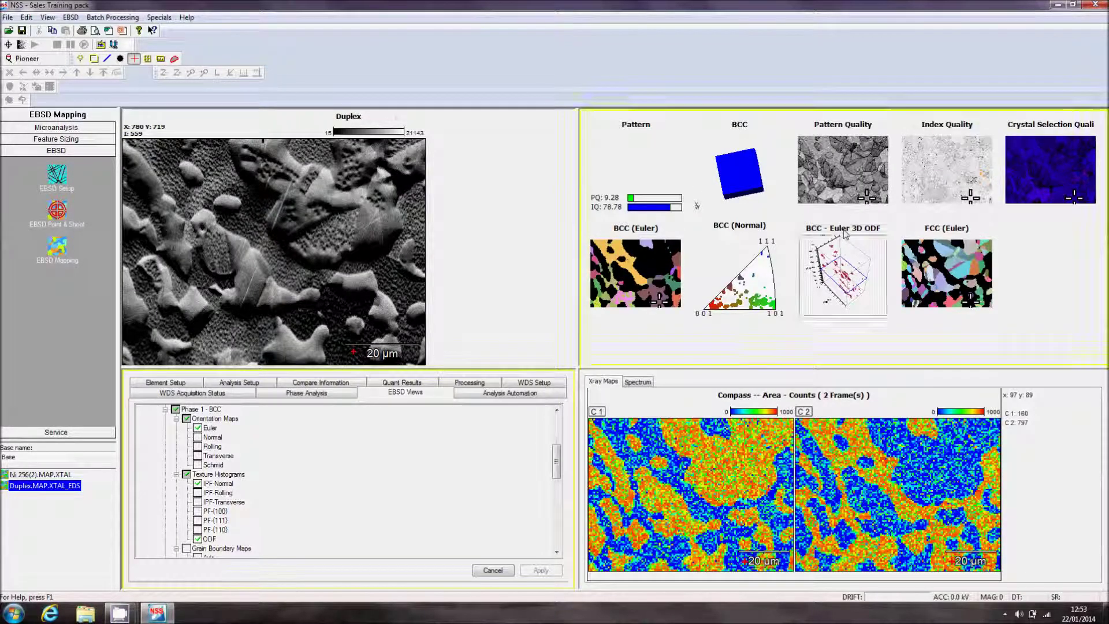
Enlarge the BCC Euler 3D ODF plot and move its slice plane through several levels to examine the orientation distribution
{"action": "left_click_drag", "start_coordinate": [670, 220], "coordinate": [664, 264]}
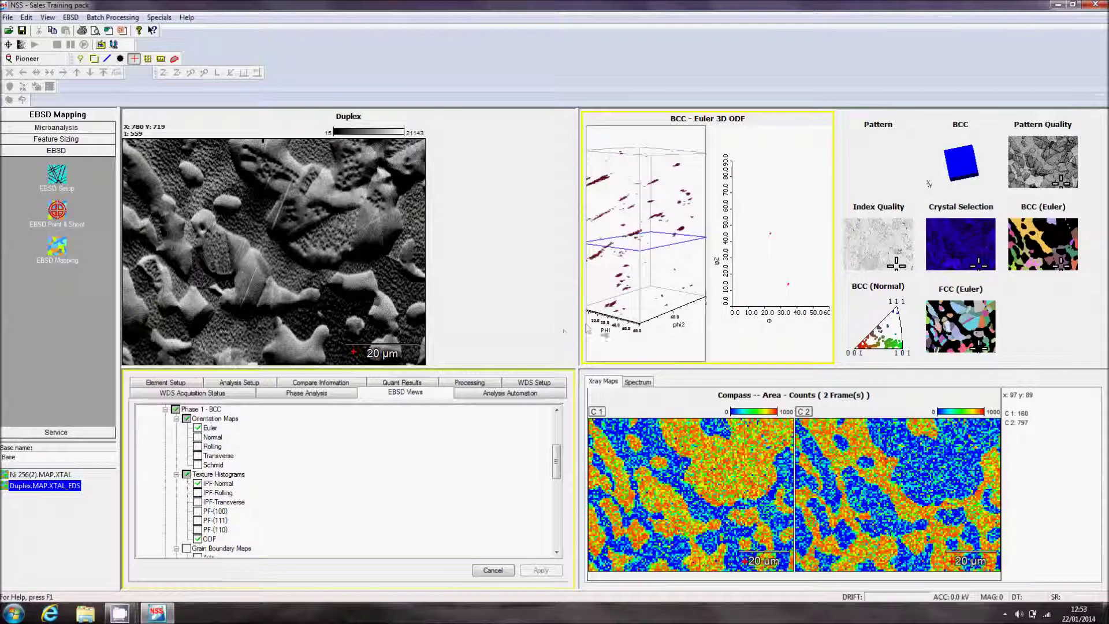
{"action": "left_click_drag", "start_coordinate": [645, 292], "coordinate": [646, 280]}
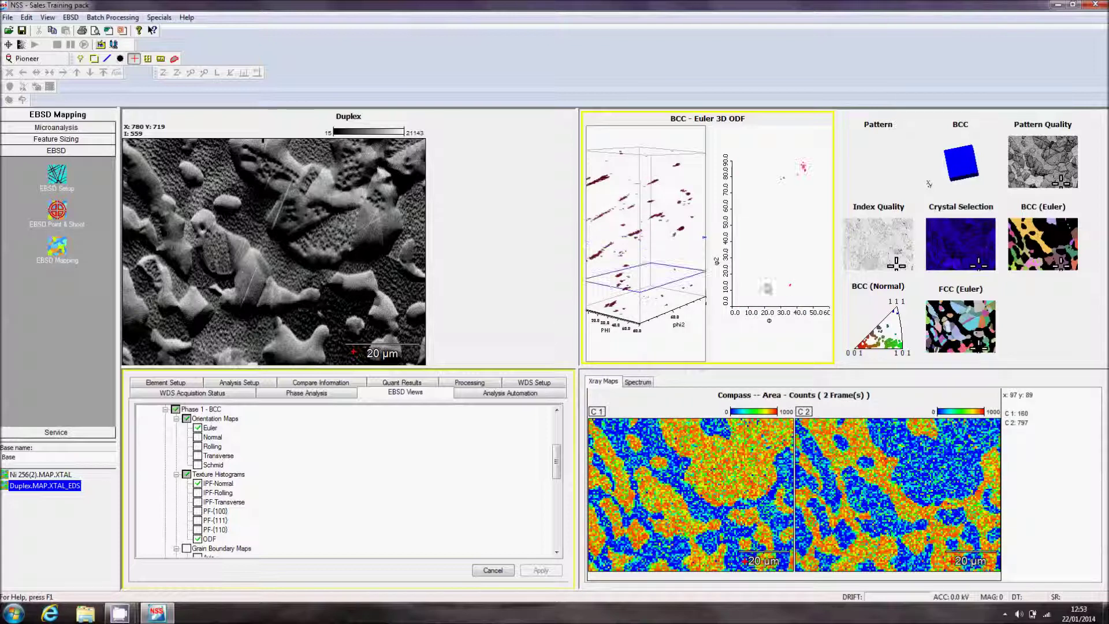
{"action": "left_click", "coordinate": [673, 234]}
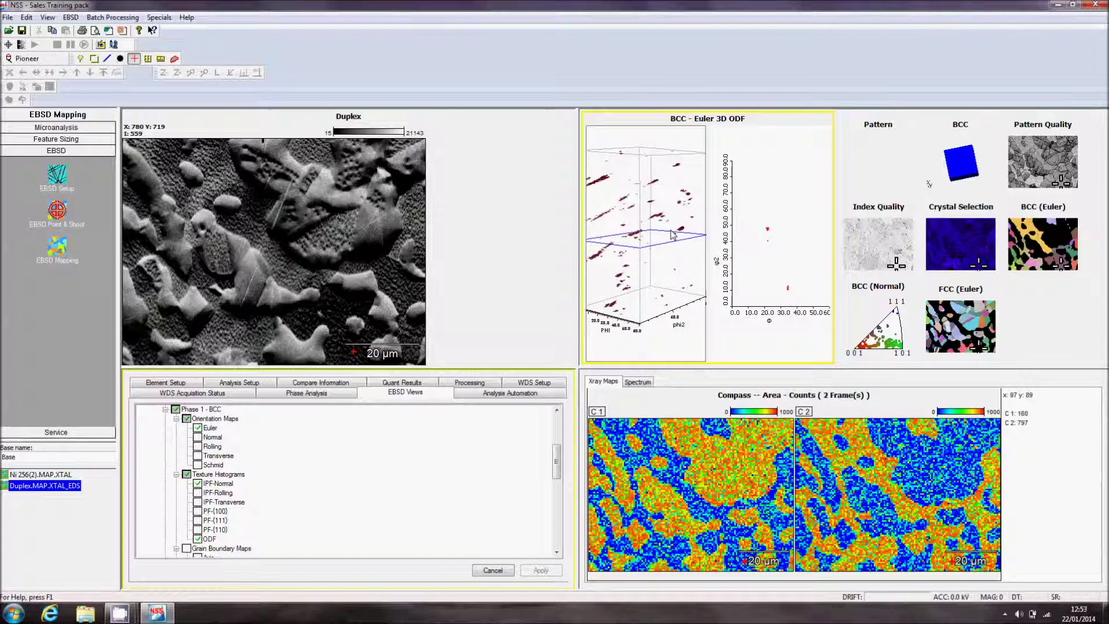
{"action": "left_click_drag", "start_coordinate": [670, 229], "coordinate": [673, 223]}
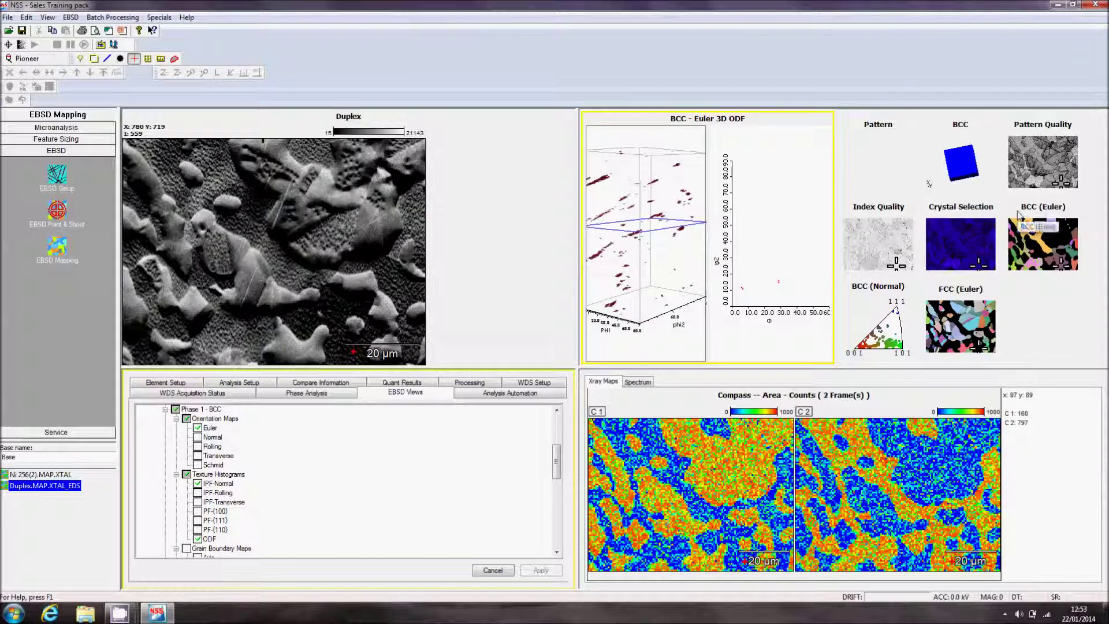
Select orientation clusters with a circle on the BCC (Normal) pole figure and highlight the matching grains on the enlarged BCC (Euler) map
{"action": "left_click", "coordinate": [864, 294]}
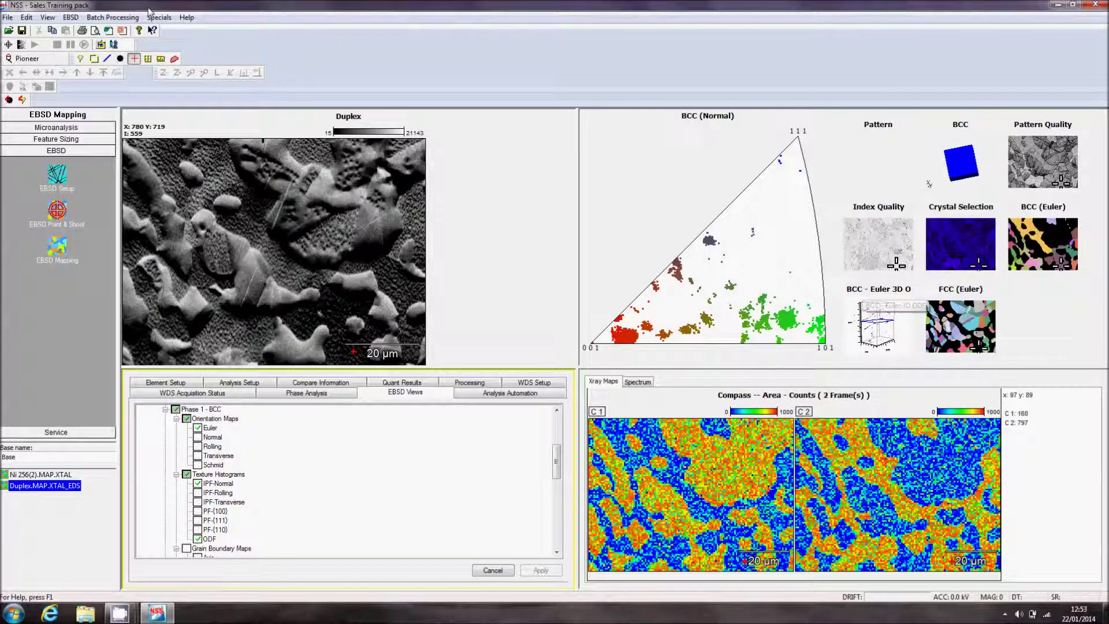
{"action": "left_click", "coordinate": [9, 99]}
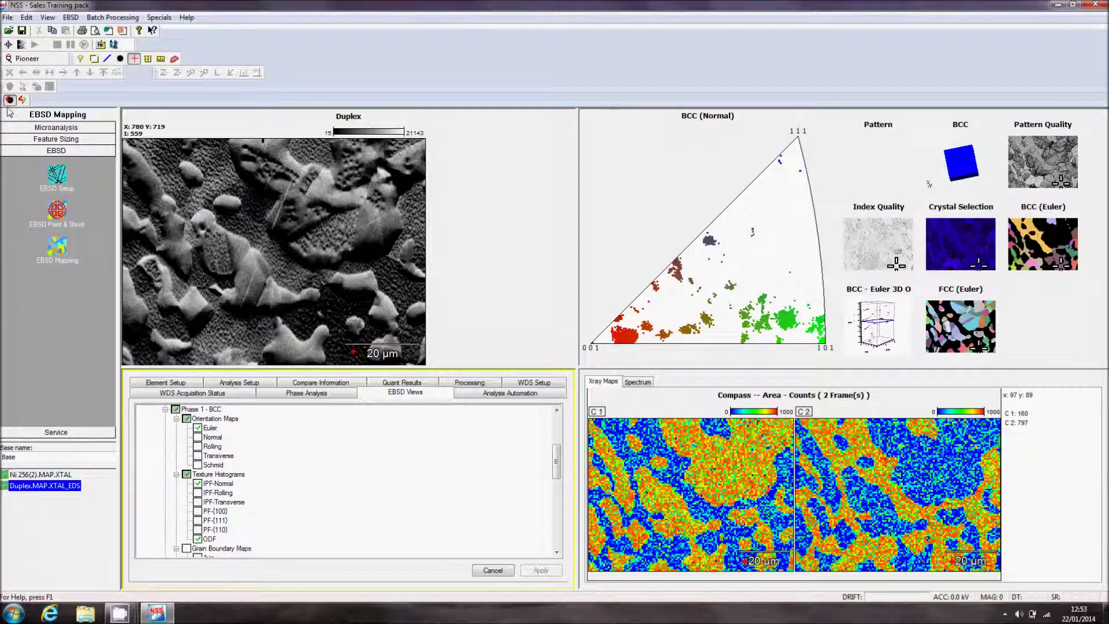
{"action": "left_click", "coordinate": [773, 314]}
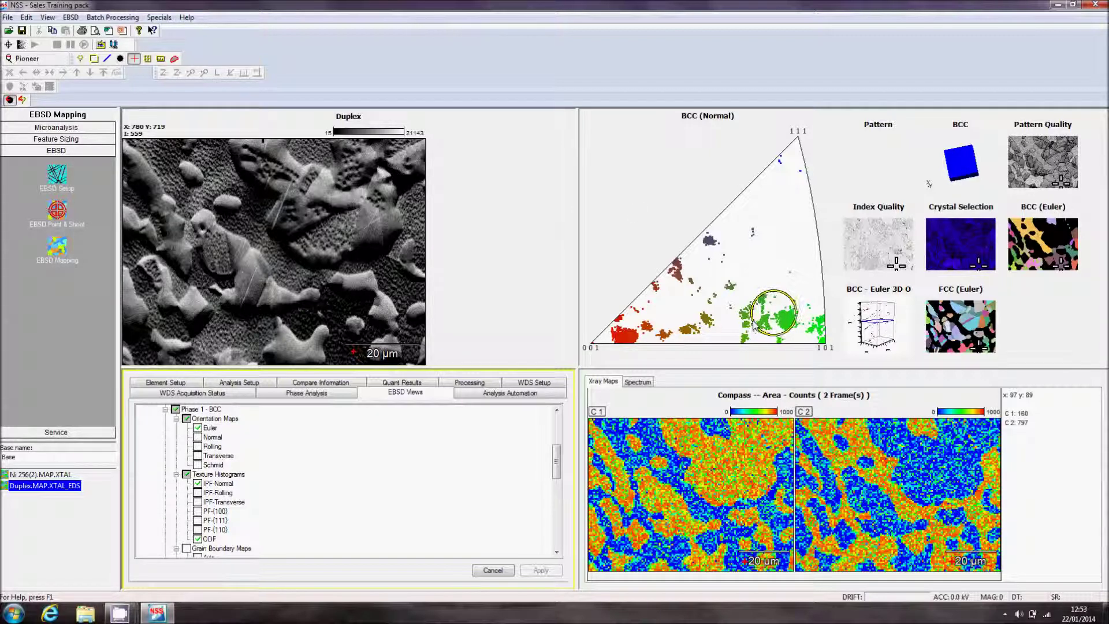
{"action": "left_click", "coordinate": [1055, 215]}
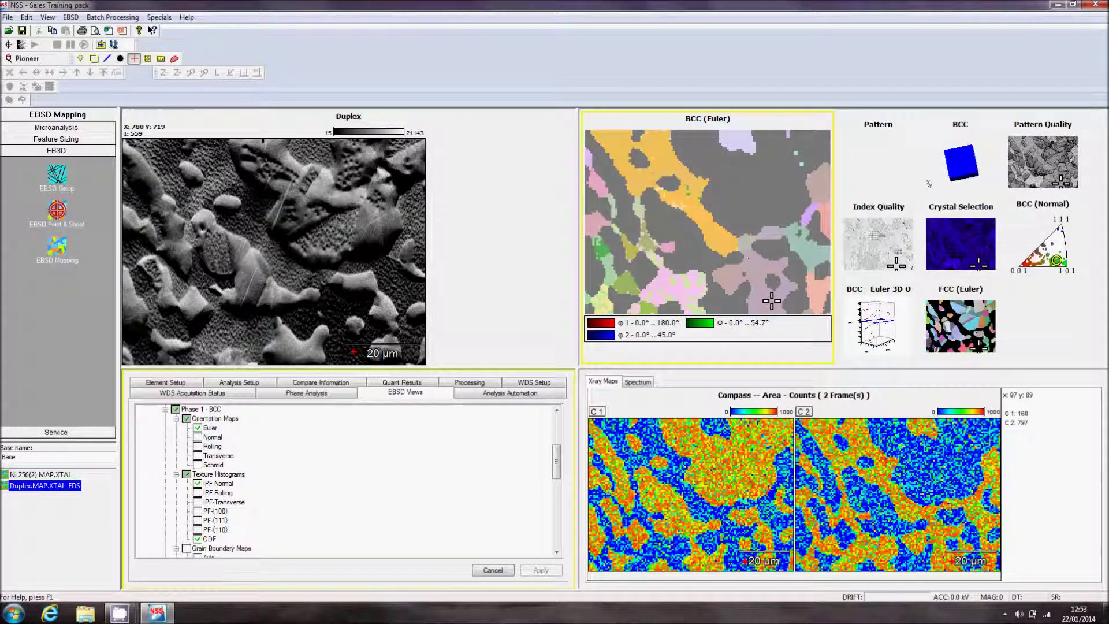
{"action": "left_click_drag", "start_coordinate": [1027, 266], "coordinate": [1056, 264]}
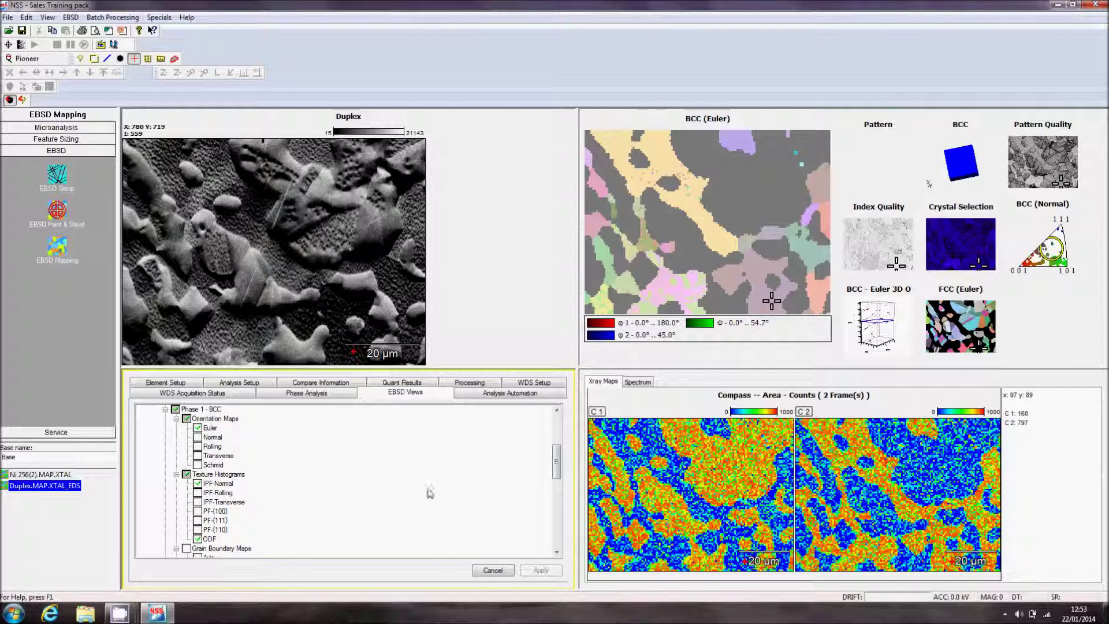
Replace the BCC Euler orientation map with the Schmid map, add the Strain Map, and apply the changes
{"action": "scroll", "coordinate": [557, 467], "scroll_direction": "up", "scroll_amount": 4}
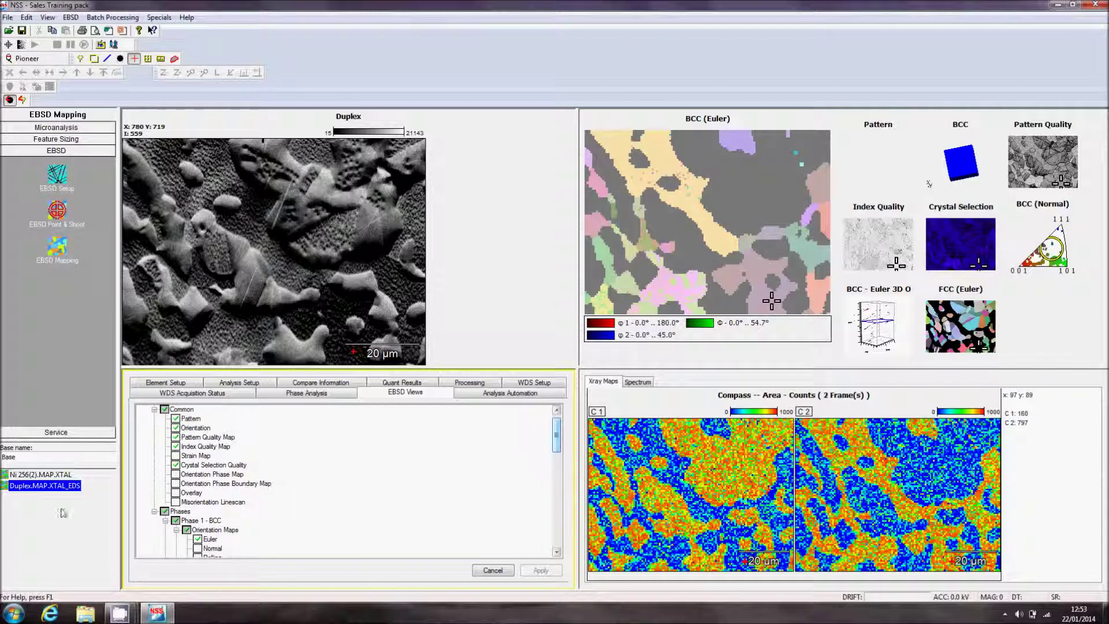
{"action": "left_click", "coordinate": [186, 530]}
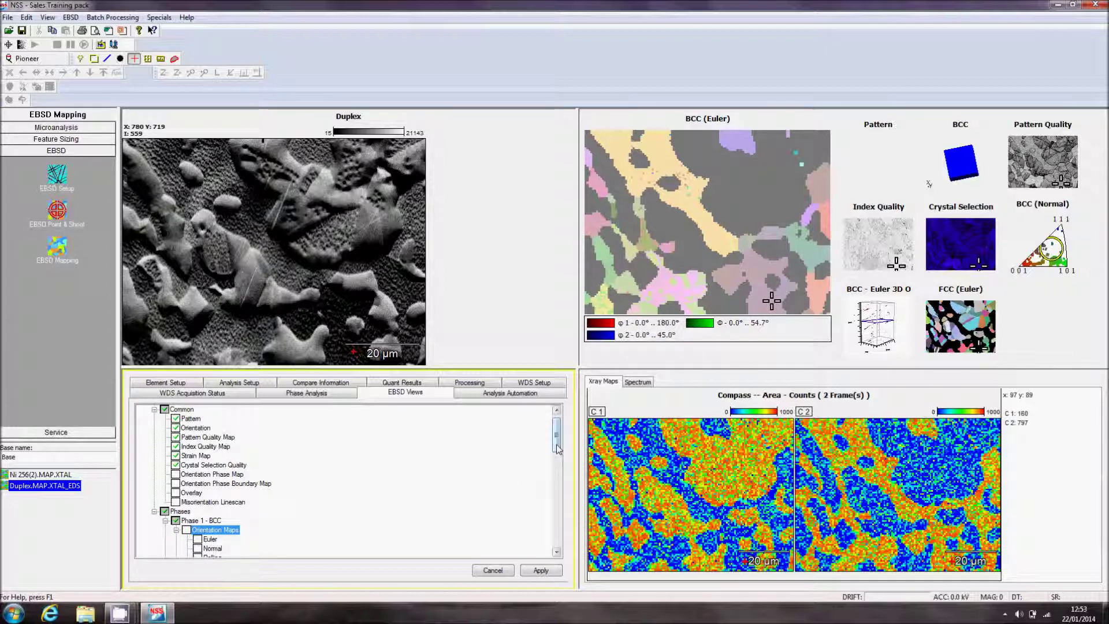
{"action": "scroll", "coordinate": [560, 458], "scroll_direction": "down", "scroll_amount": 2}
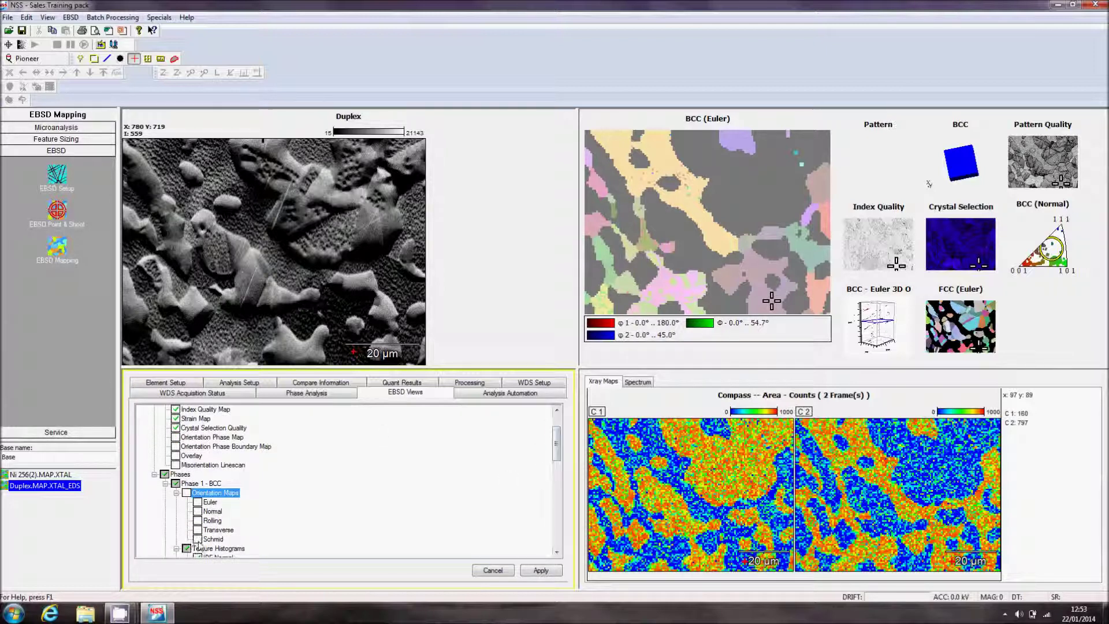
{"action": "left_click", "coordinate": [543, 571]}
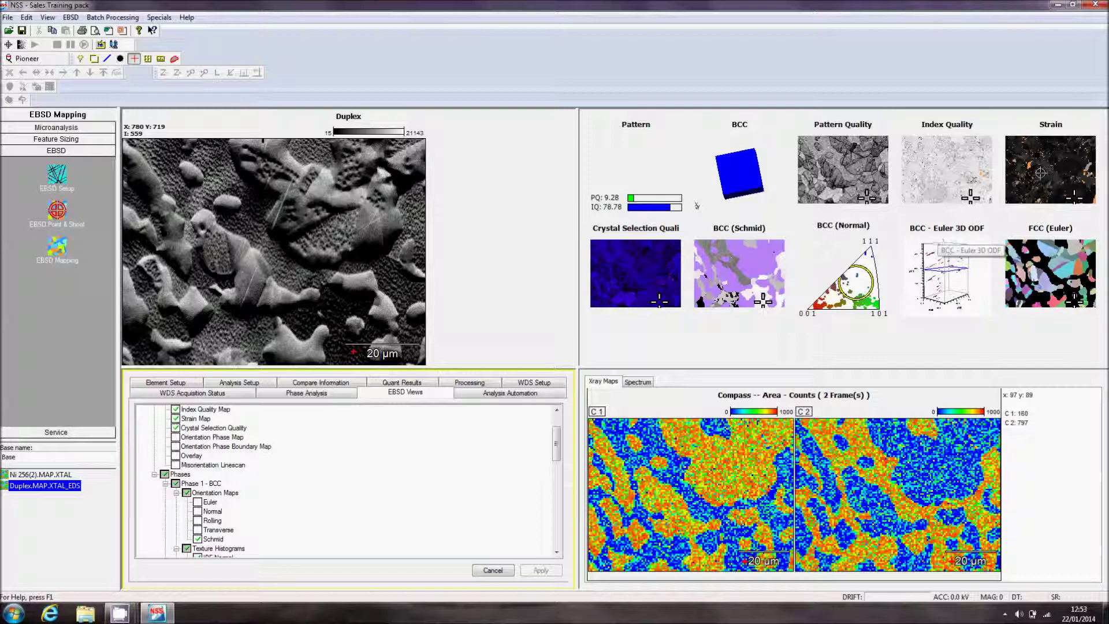
Review the slip system options in the BCC (Schmid) map's properties, leaving the settings unchanged
{"action": "double_click", "coordinate": [710, 303]}
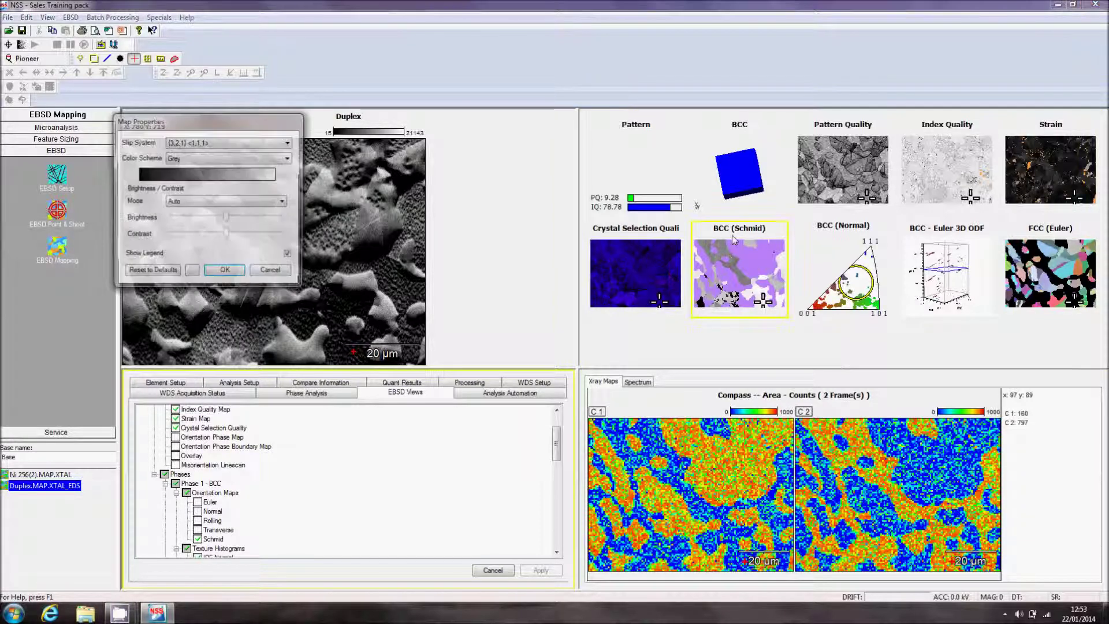
{"action": "left_click", "coordinate": [266, 142]}
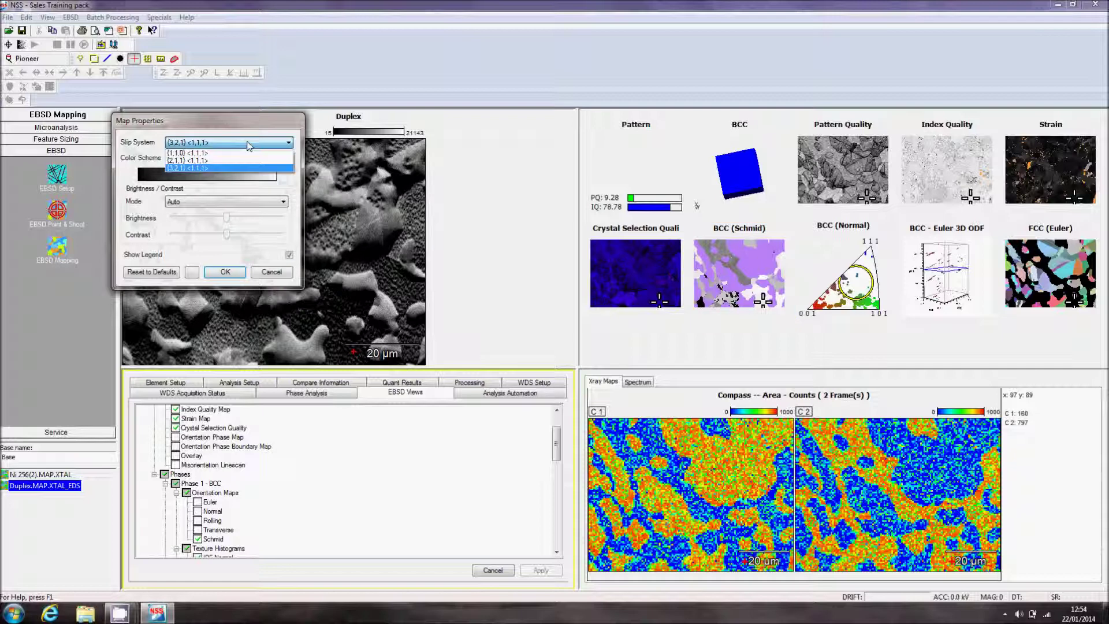
{"action": "left_click", "coordinate": [263, 276]}
{"action": "left_click", "coordinate": [267, 272]}
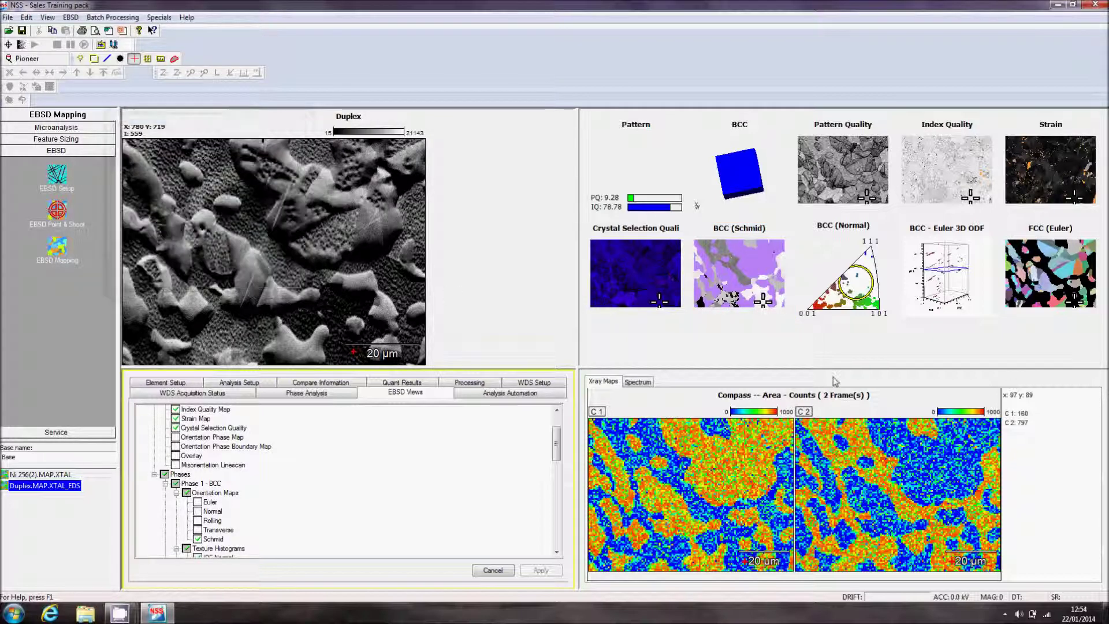
Enlarge the EBSD Views settings area and add the Grain Sizing histogram for the FCC phase, applying the change
{"action": "left_click_drag", "start_coordinate": [584, 378], "coordinate": [584, 361]}
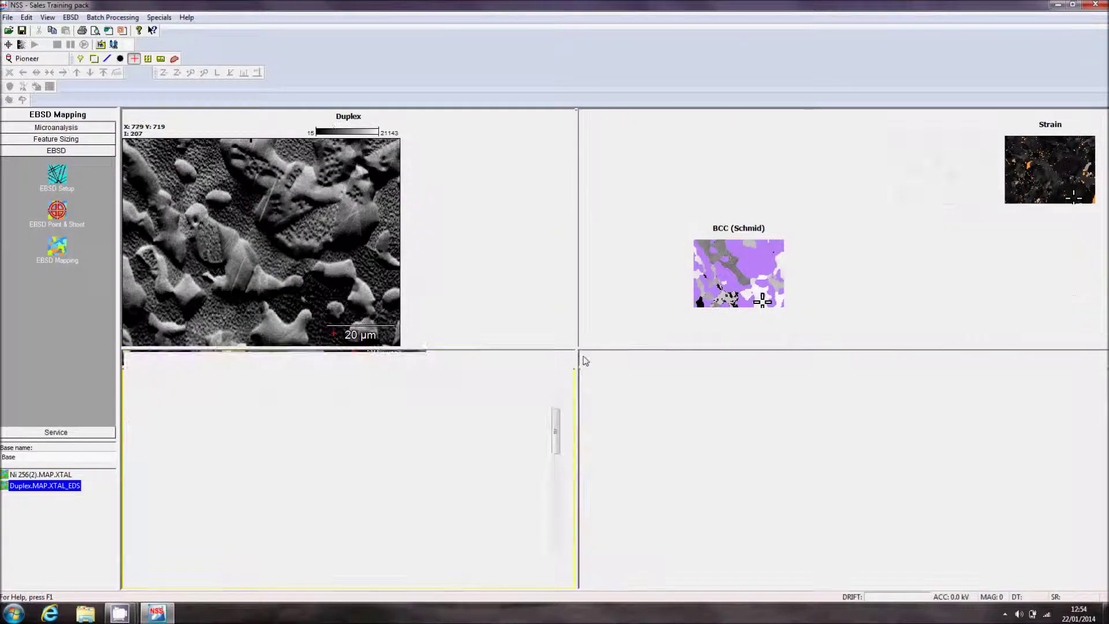
{"action": "left_click_drag", "start_coordinate": [556, 431], "coordinate": [558, 523]}
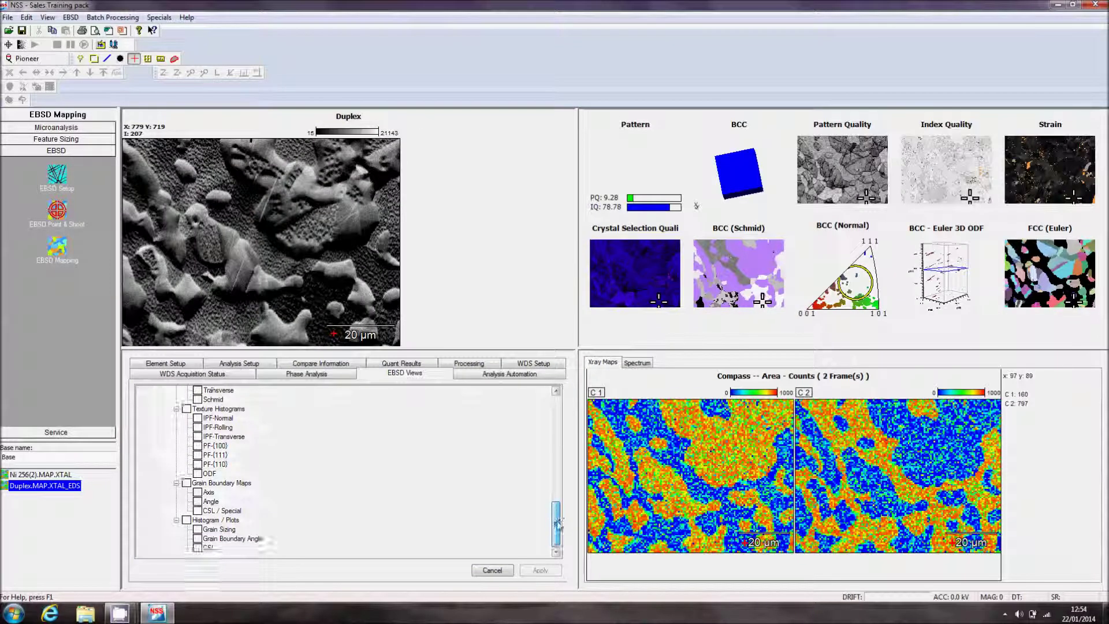
{"action": "left_click", "coordinate": [198, 529]}
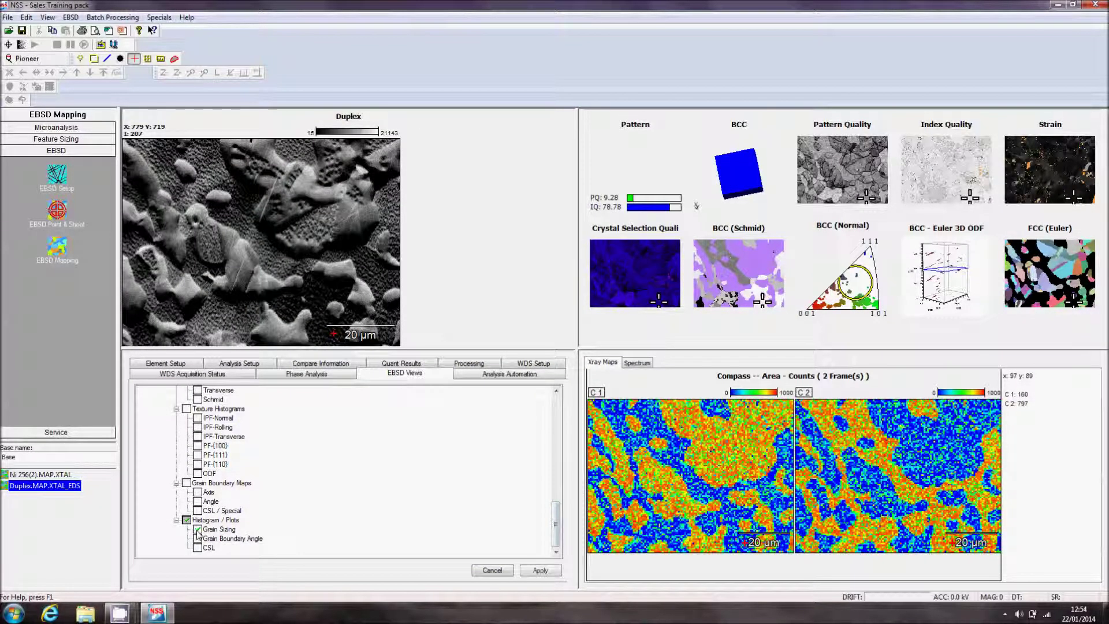
{"action": "left_click", "coordinate": [541, 571]}
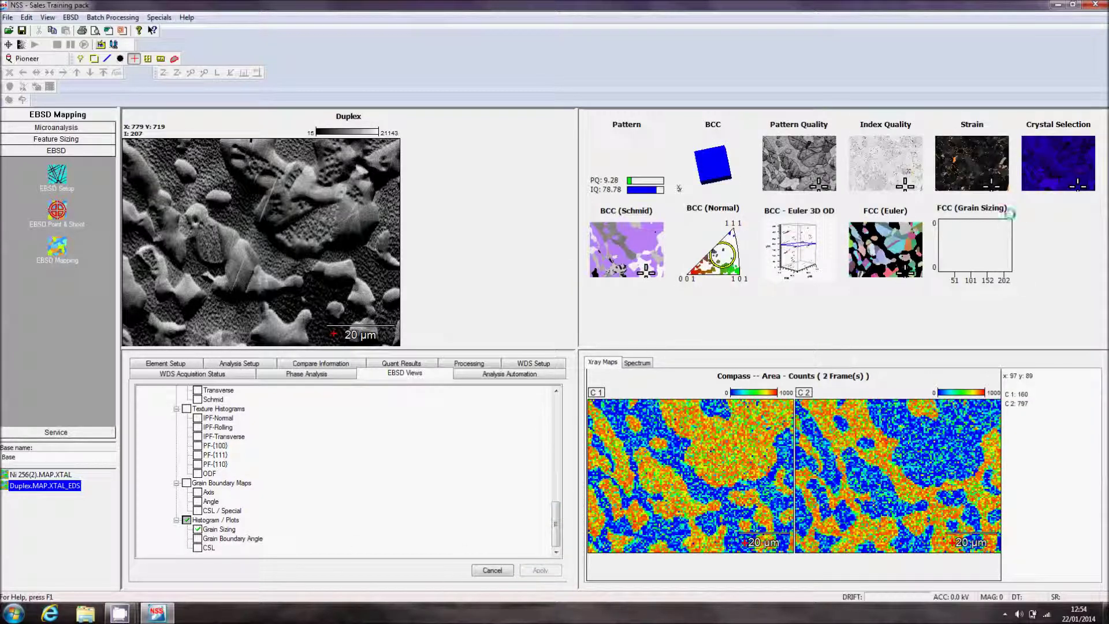
Enlarge the FCC (Grain Sizing) histogram and review its properties without changing them
{"action": "left_click", "coordinate": [977, 217]}
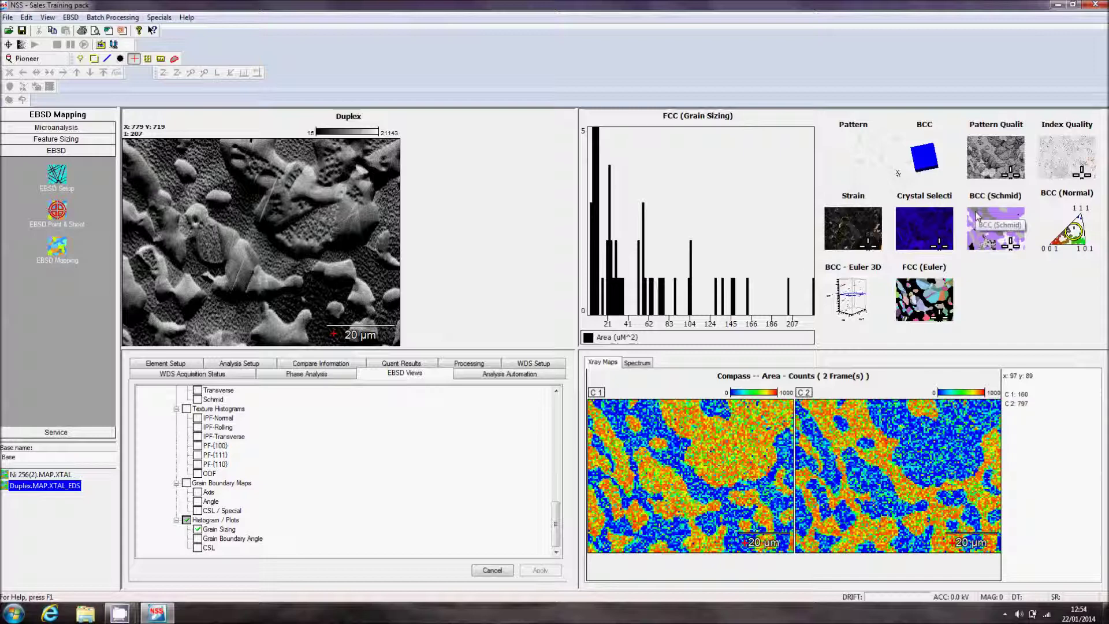
{"action": "double_click", "coordinate": [687, 205]}
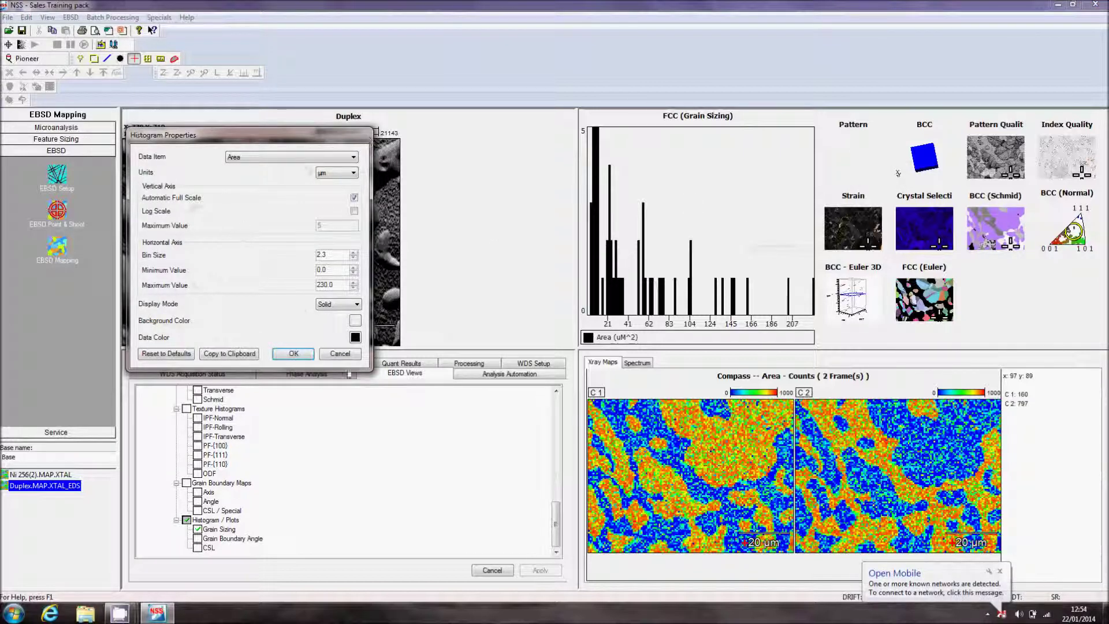
{"action": "left_click", "coordinate": [345, 355]}
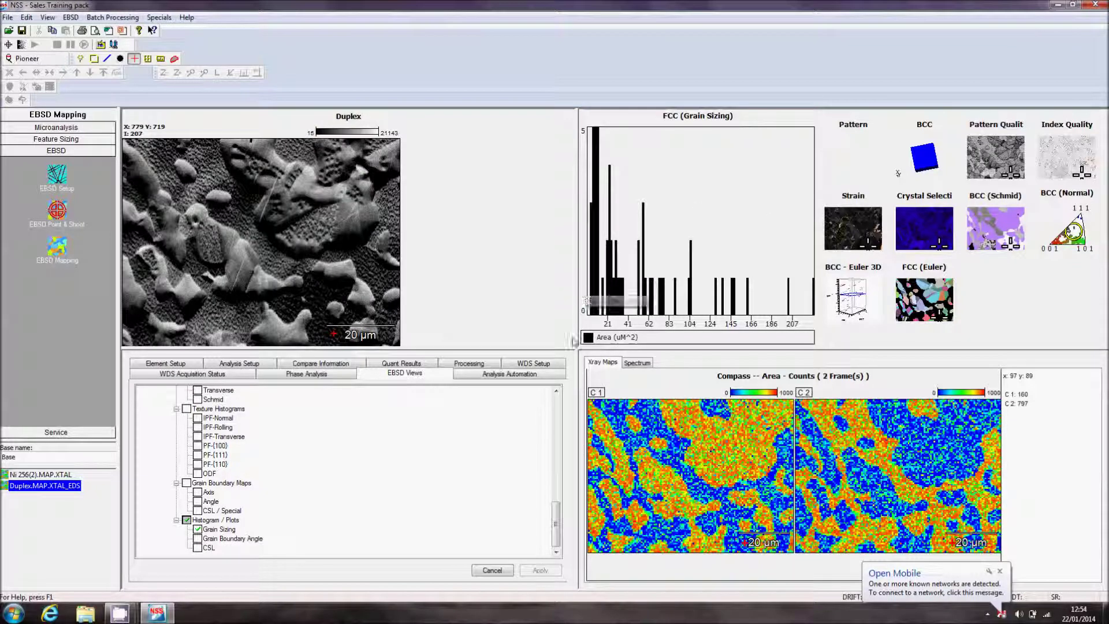
Widen the X-ray results area and examine the EDS spectrum of the Duplex data set
{"action": "left_click_drag", "start_coordinate": [576, 350], "coordinate": [554, 346]}
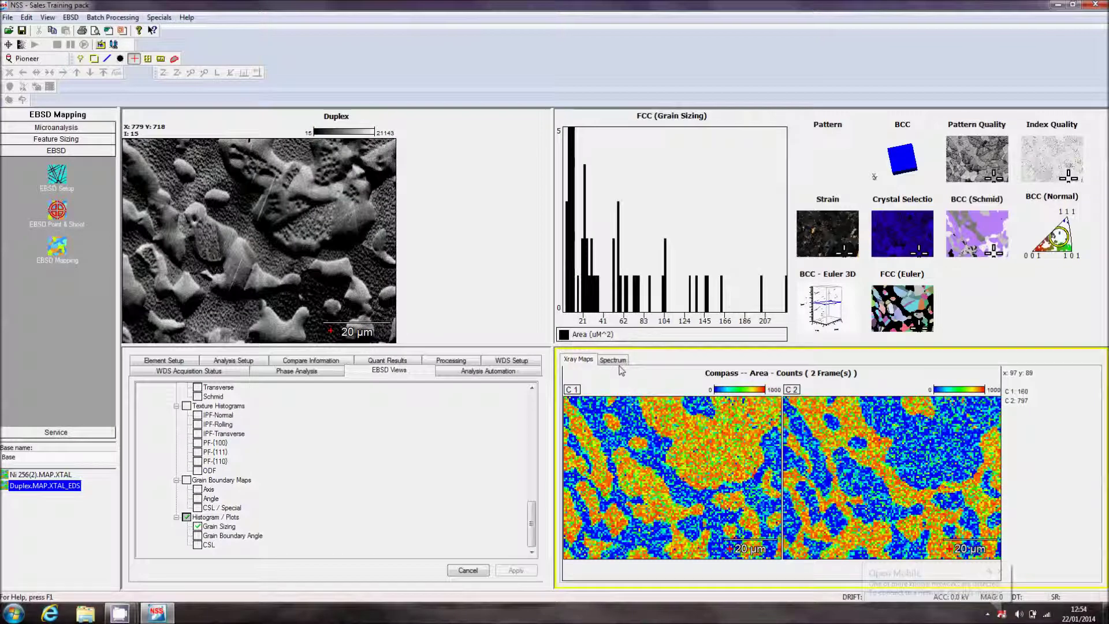
{"action": "left_click", "coordinate": [613, 360]}
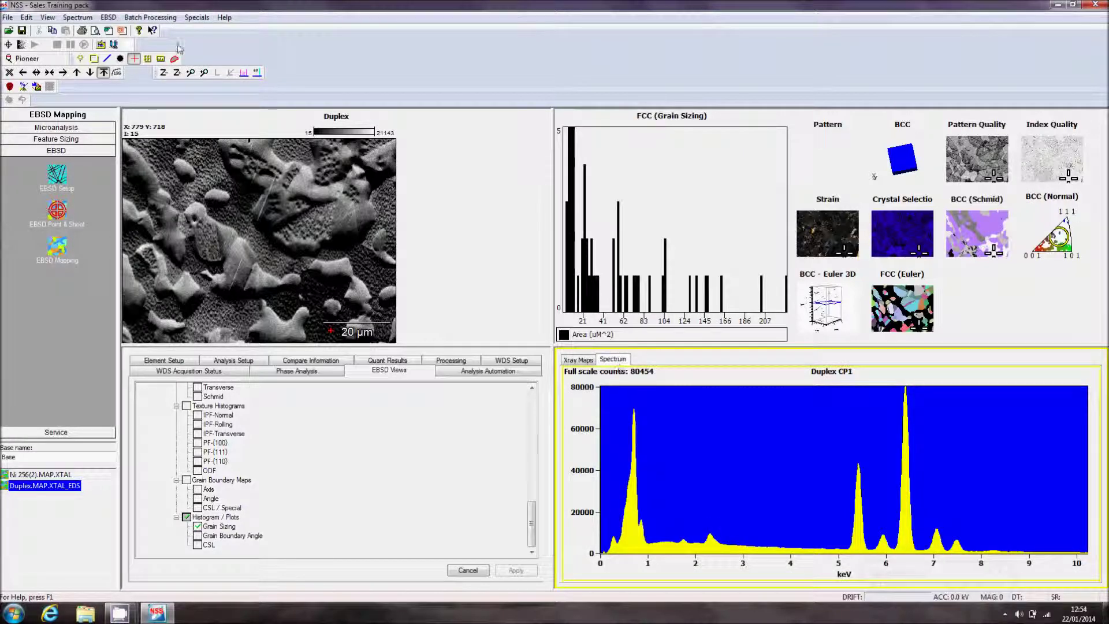
{"action": "left_click", "coordinate": [151, 60]}
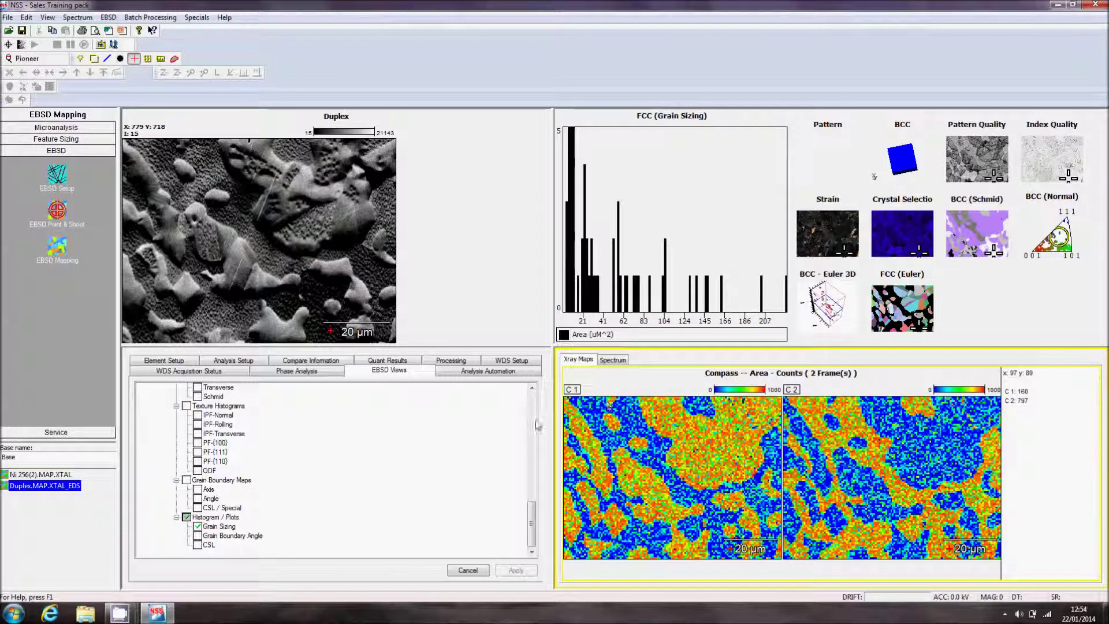
Switch to the Spectral Imaging mode of Microanalysis and dismiss the element parameter file message
{"action": "left_click", "coordinate": [64, 127]}
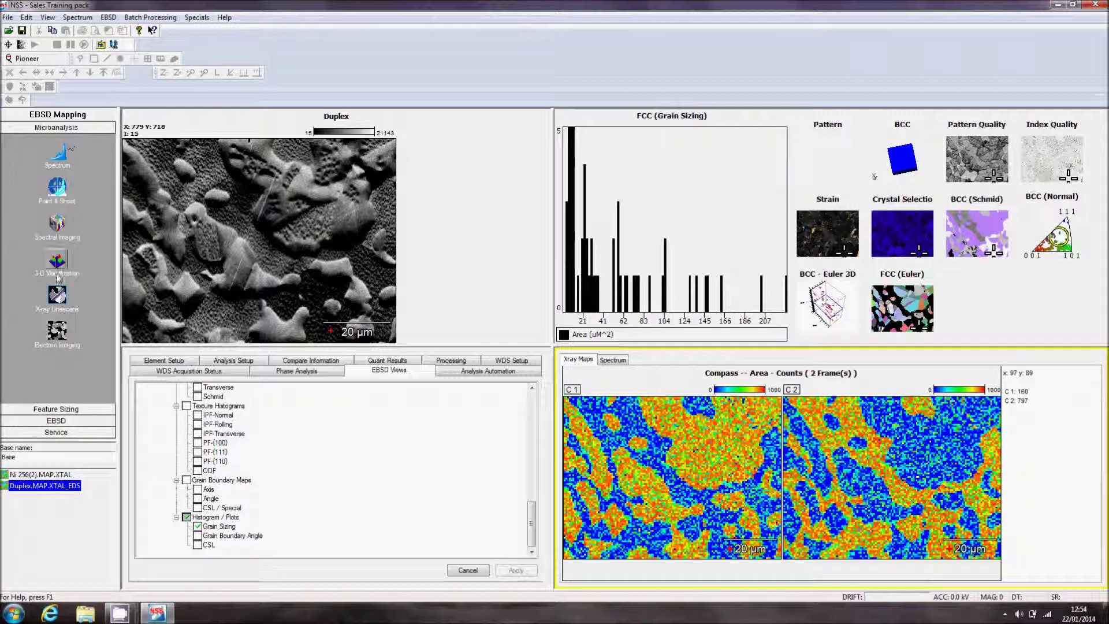
{"action": "left_click", "coordinate": [58, 224]}
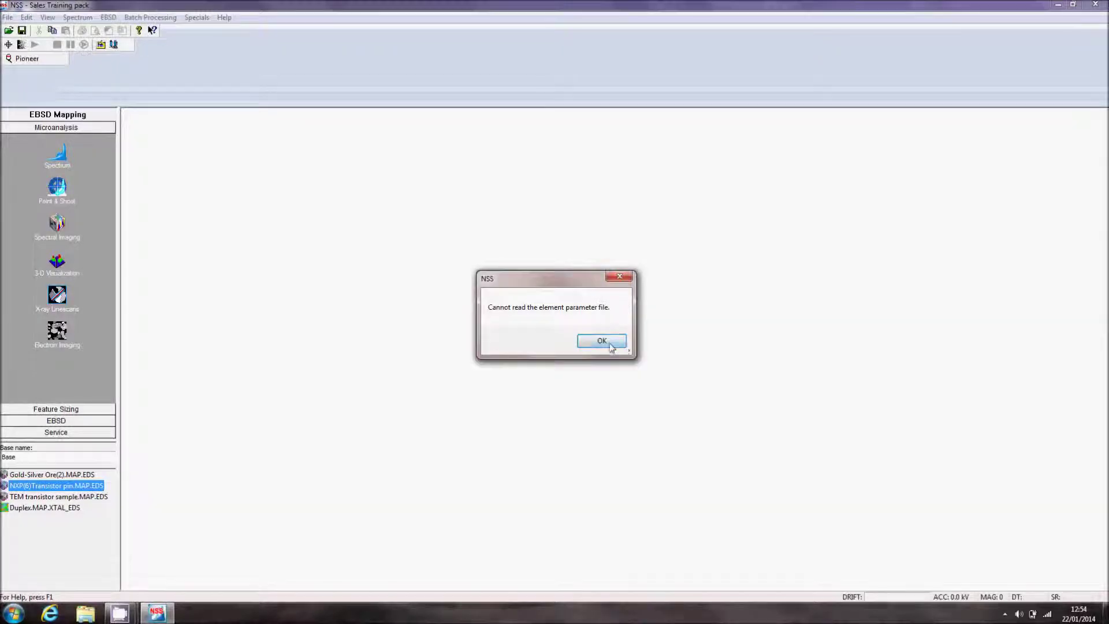
{"action": "left_click", "coordinate": [611, 343]}
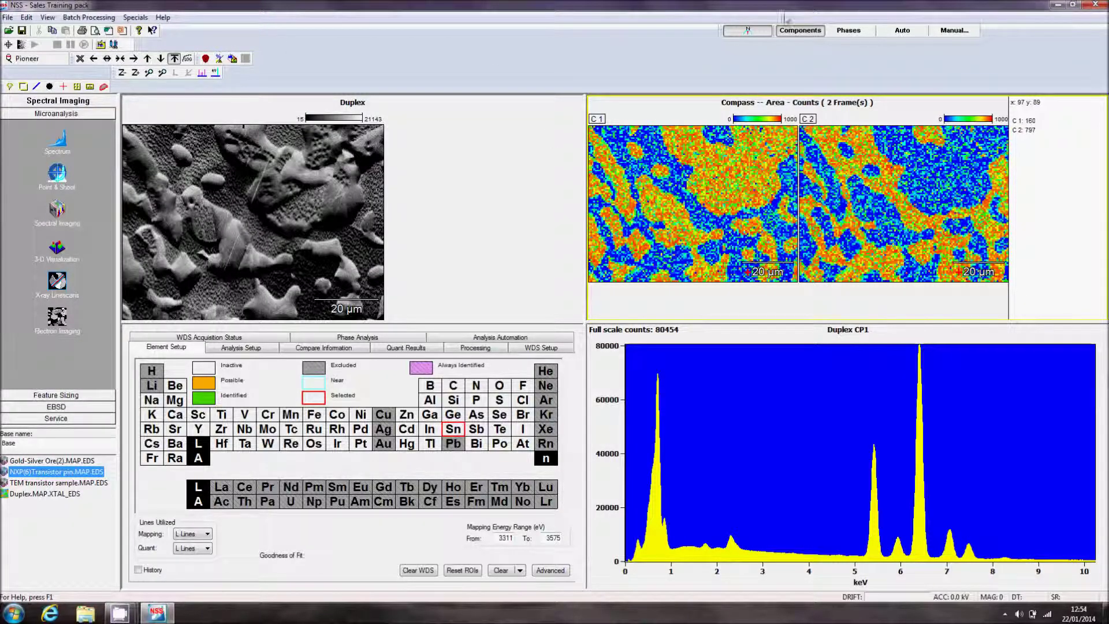
Show the Duplex element count maps instead of the COMPASS maps and inspect the counts at a point within them
{"action": "left_click", "coordinate": [748, 30]}
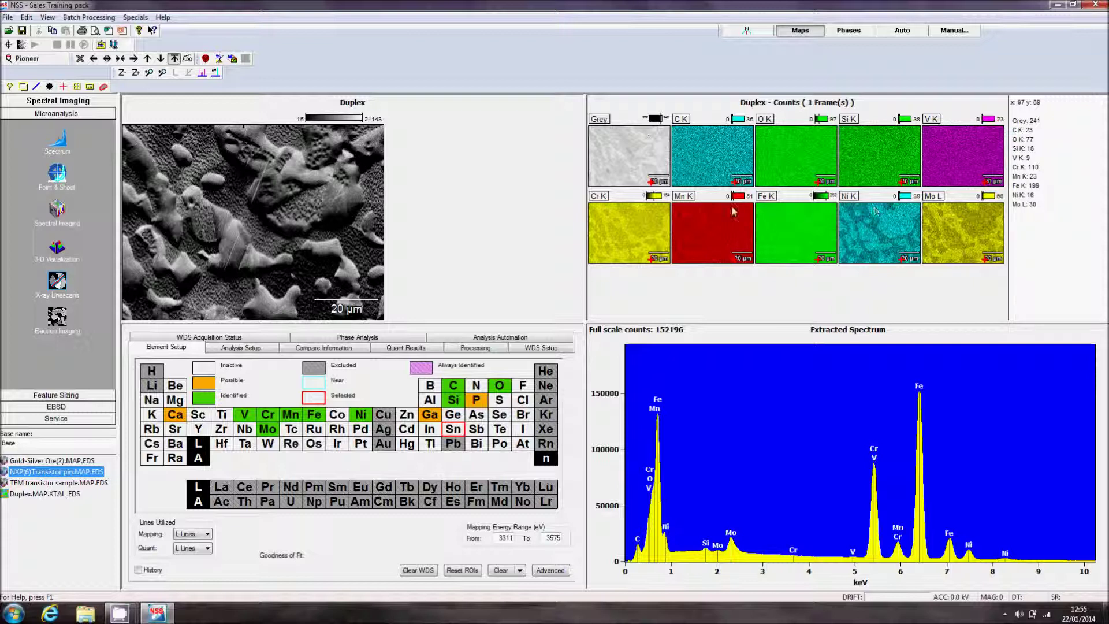
{"action": "left_click", "coordinate": [838, 215]}
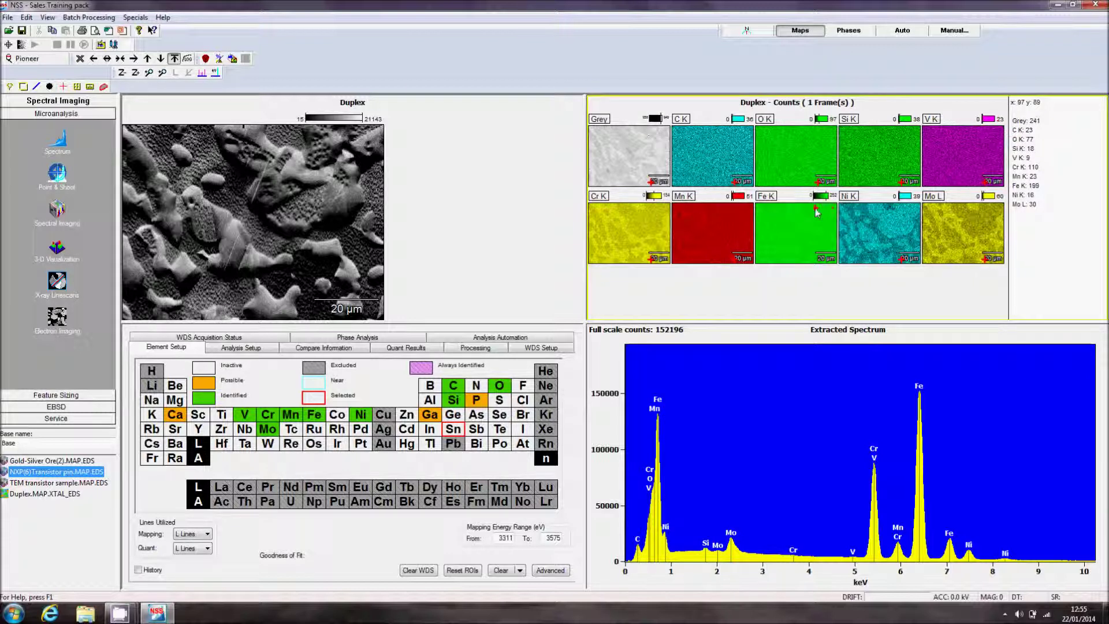
{"action": "left_click", "coordinate": [817, 214]}
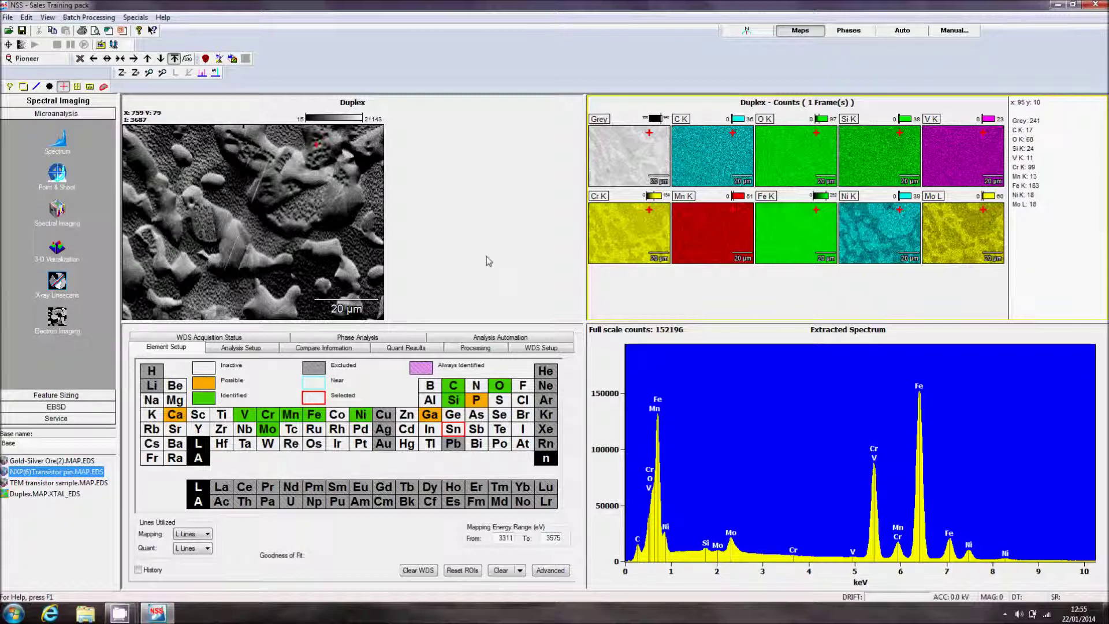
Return to the COMPASS maps and extract the phases automatically from the components
{"action": "left_click", "coordinate": [746, 30]}
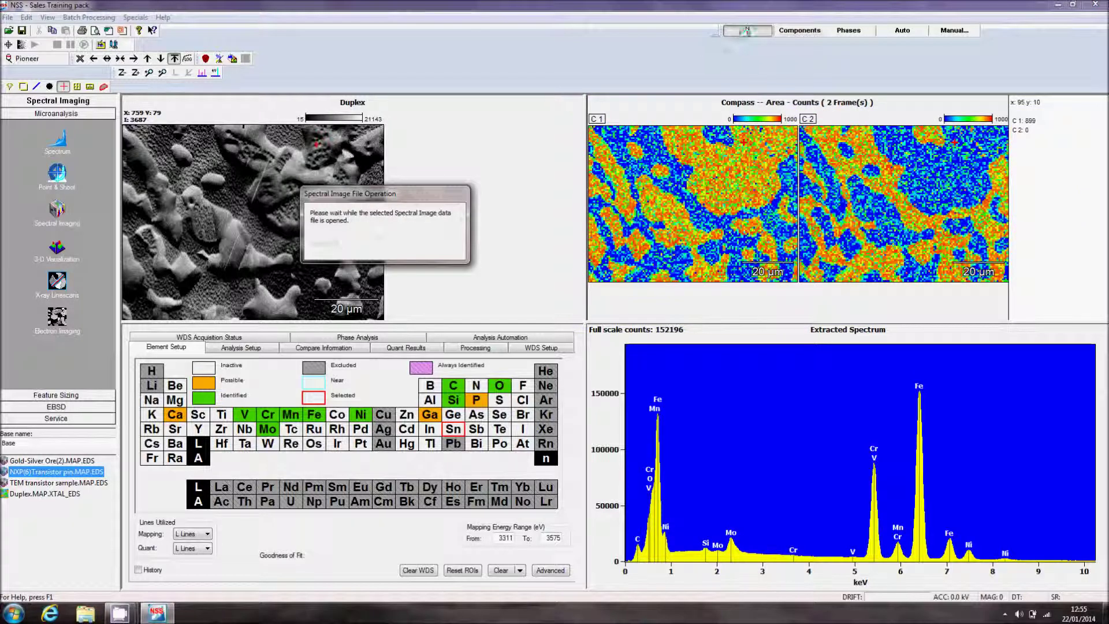
{"action": "left_click", "coordinate": [898, 28]}
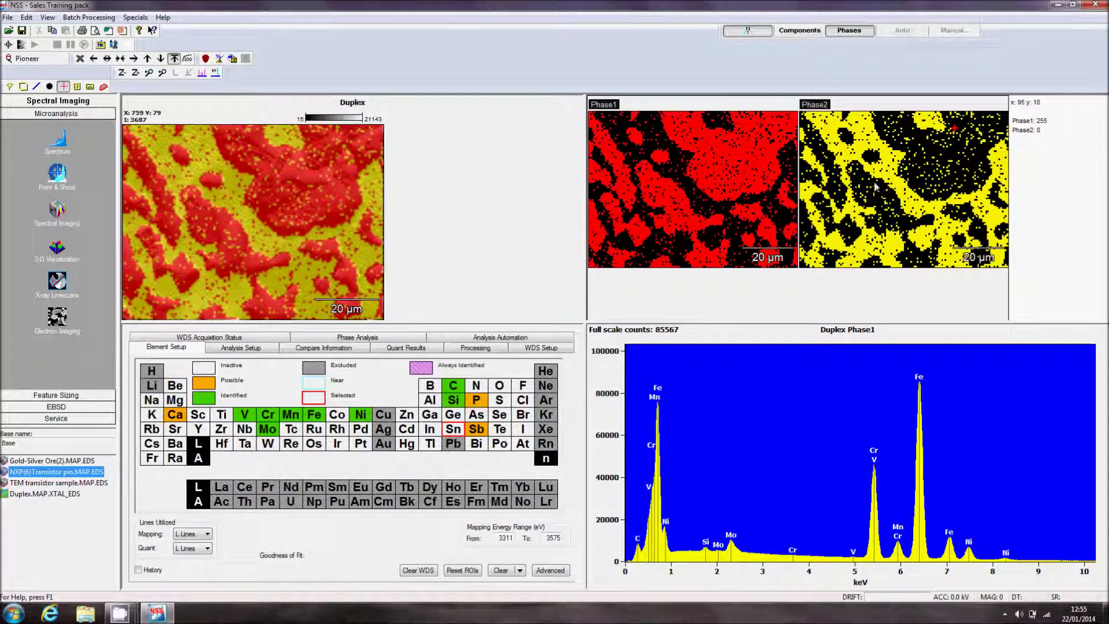
Show the quant results for Phase1, select Phase2 and quantify its spectrum
{"action": "left_click", "coordinate": [404, 348]}
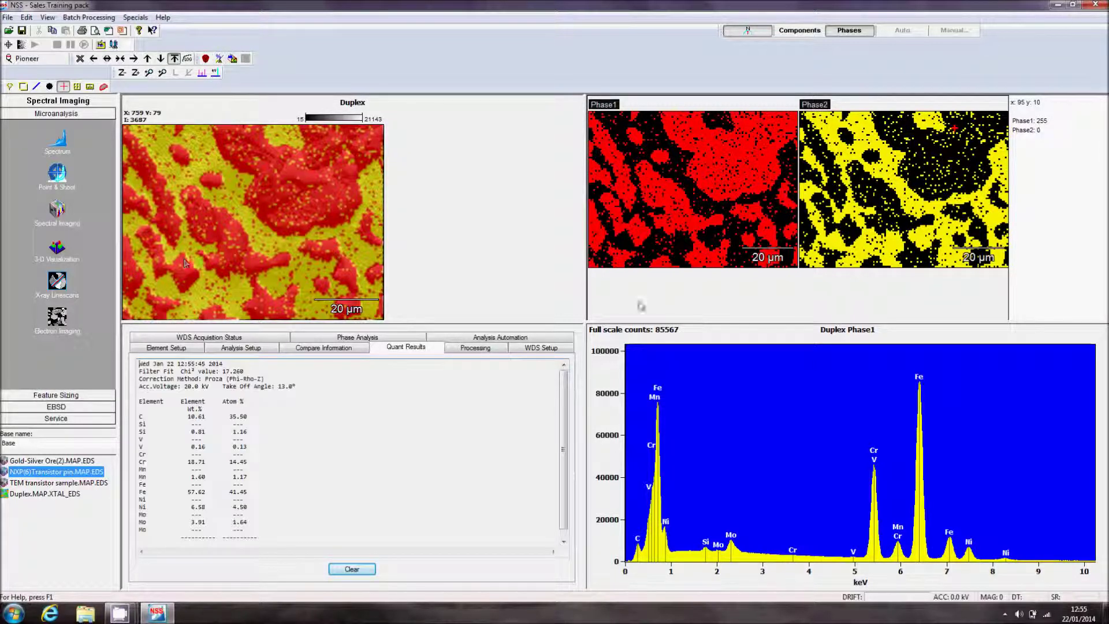
{"action": "left_click", "coordinate": [864, 222]}
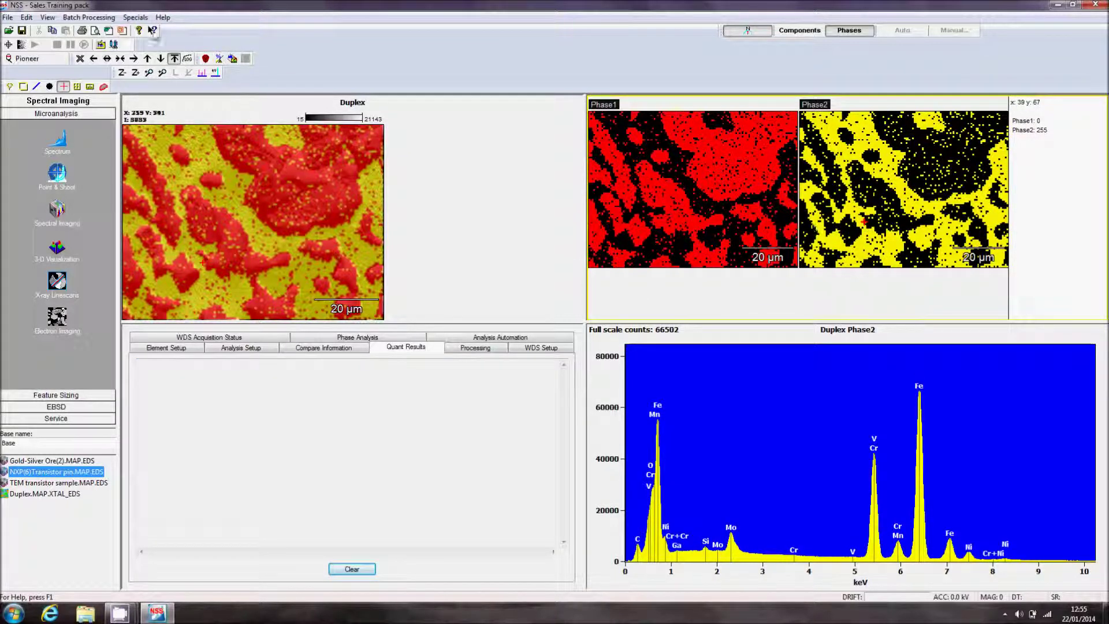
{"action": "left_click", "coordinate": [219, 59]}
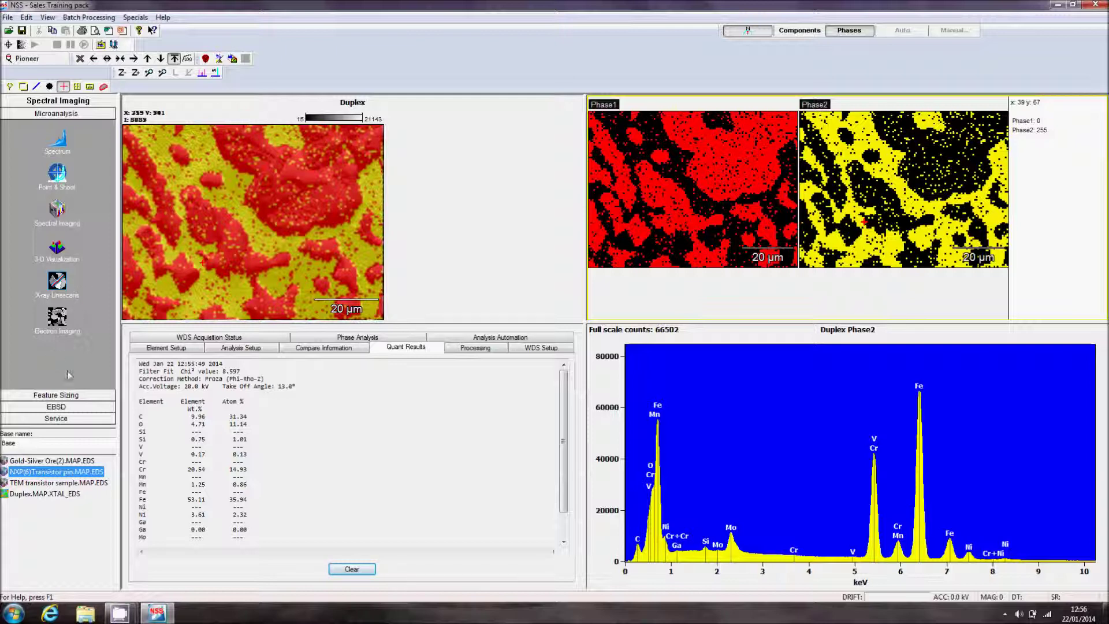
Return to EBSD Mapping with the Duplex data set and dismiss the element parameter file message
{"action": "left_click", "coordinate": [58, 407]}
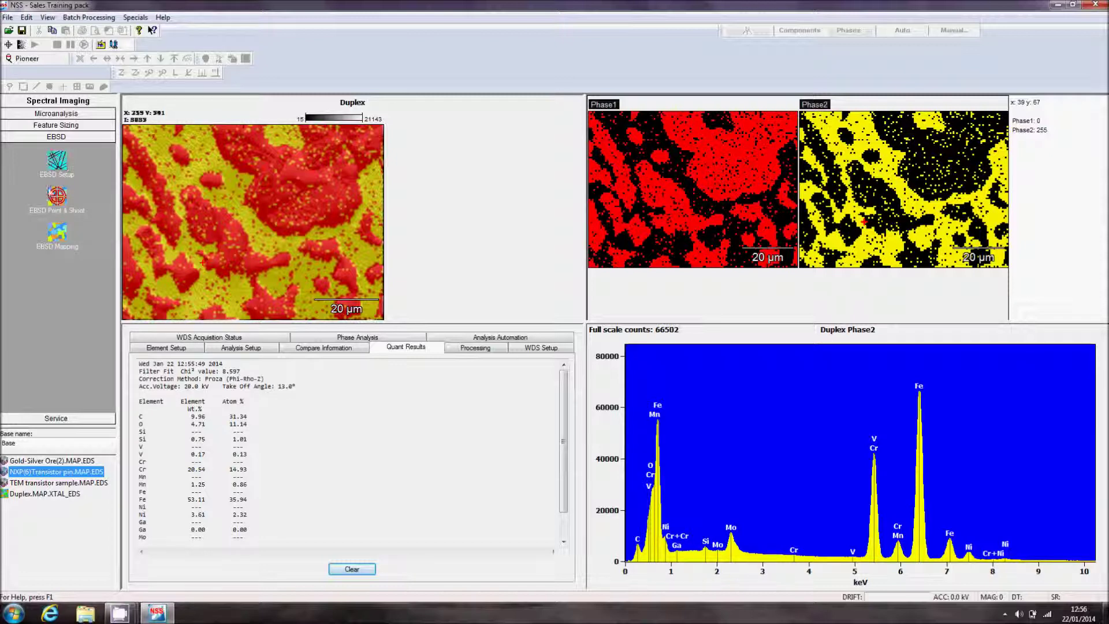
{"action": "left_click", "coordinate": [59, 235]}
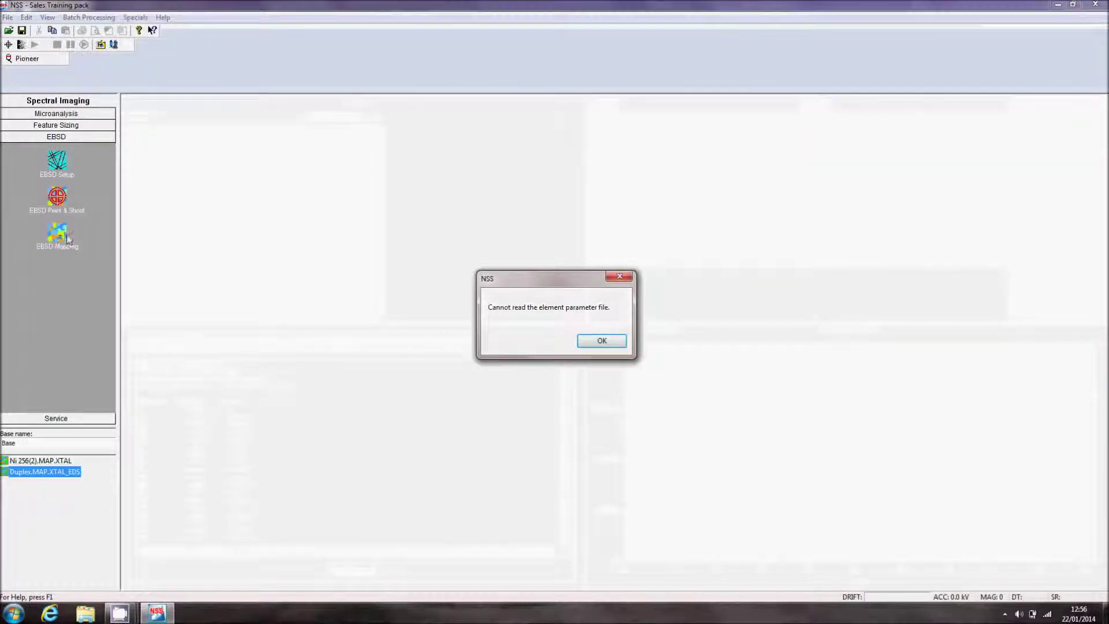
{"action": "key", "text": "Return"}
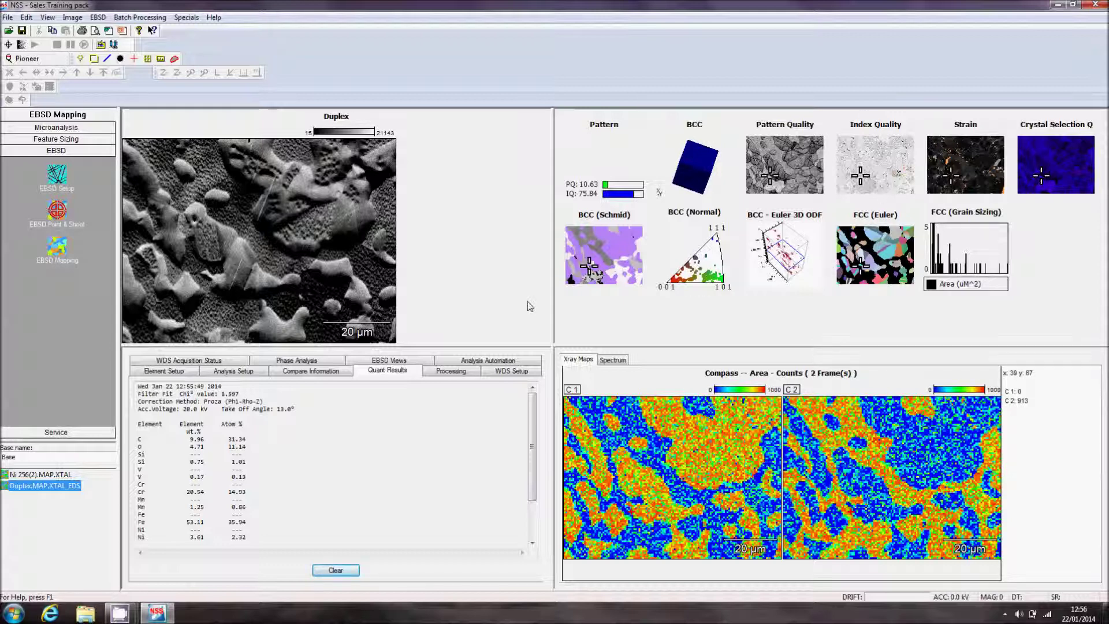
In the EBSD view settings, remove all Phases views and Crystal Selection Quality, add the Orientation Phase Map, and apply the changes
{"action": "left_click", "coordinate": [420, 360]}
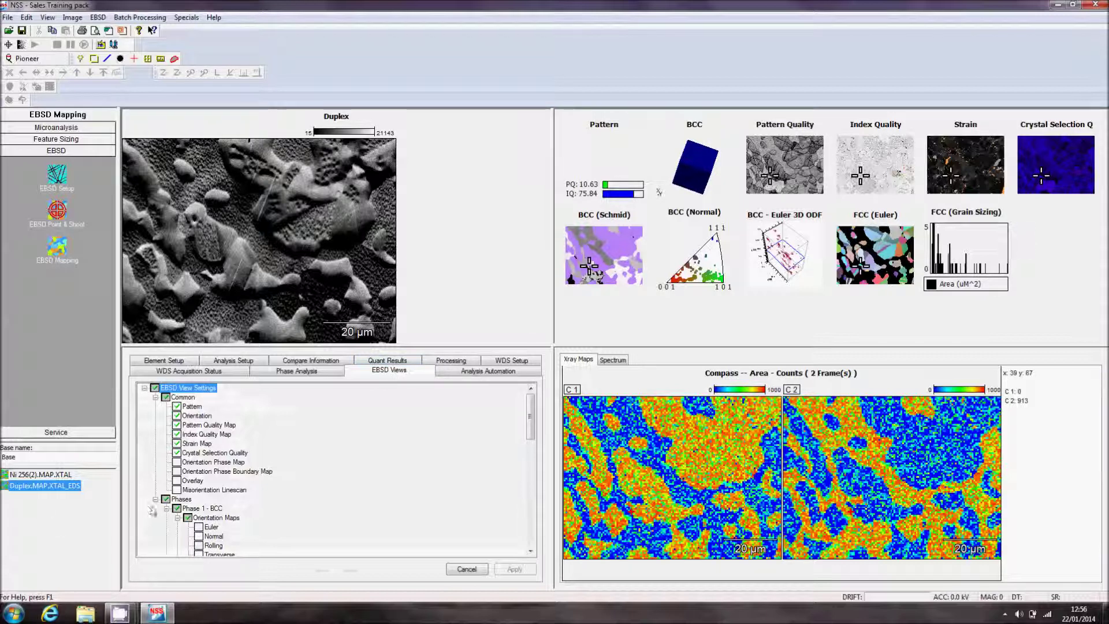
{"action": "left_click", "coordinate": [166, 499]}
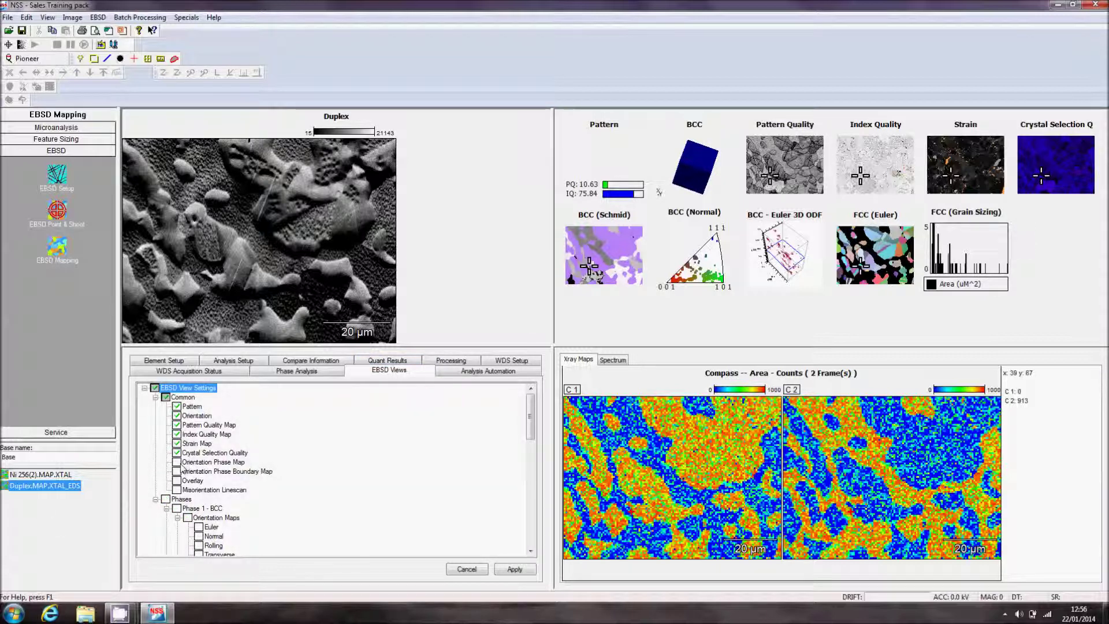
{"action": "left_click", "coordinate": [177, 463]}
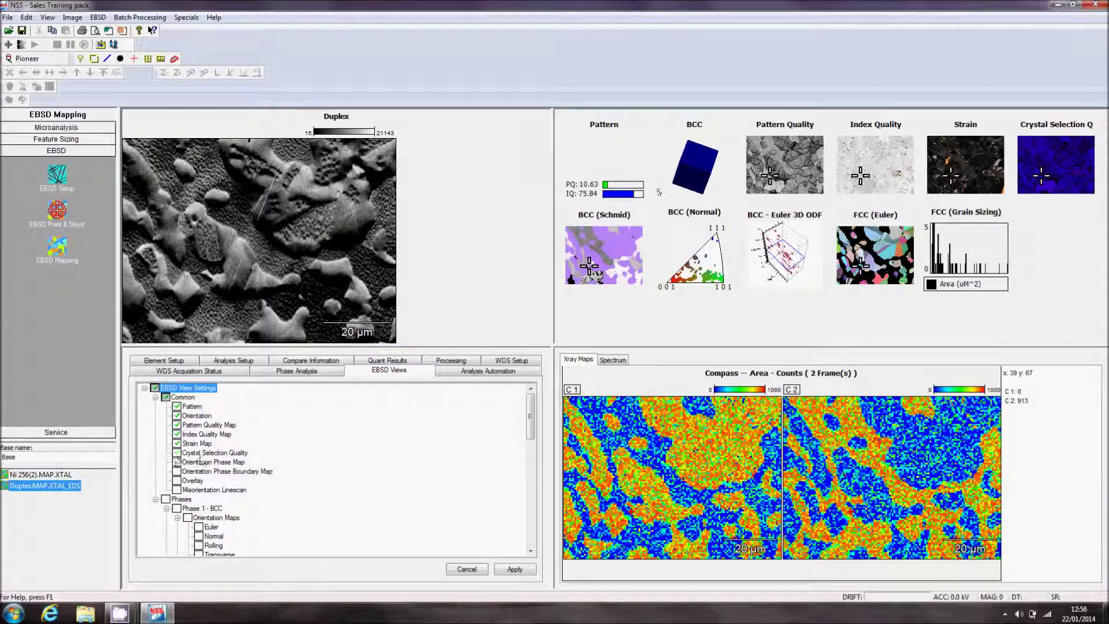
{"action": "left_click", "coordinate": [515, 570]}
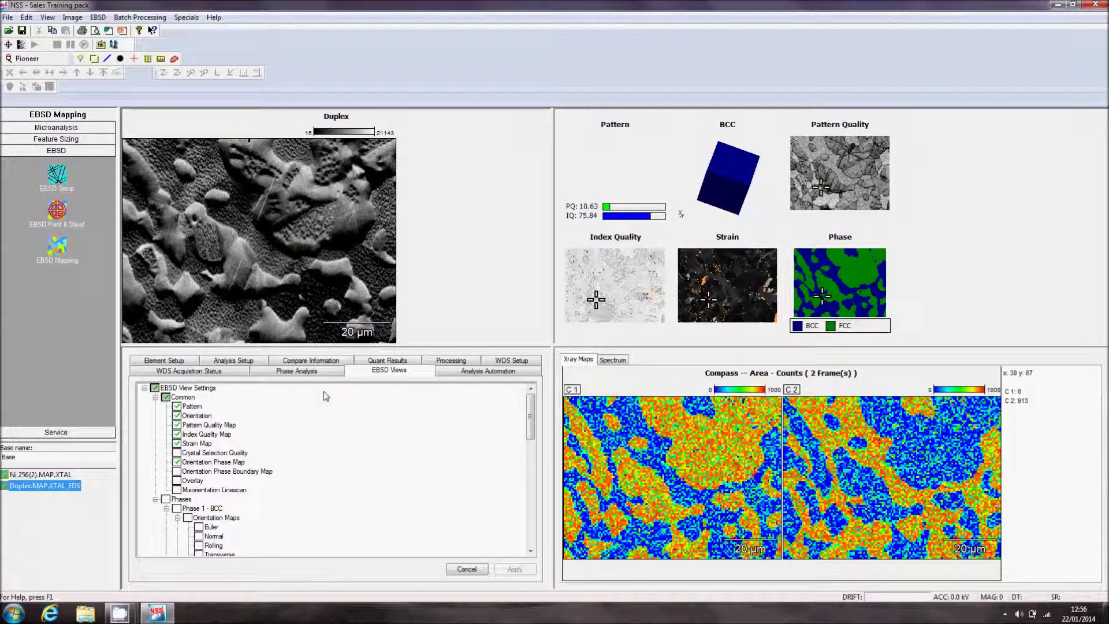
Add the Overlay map to the EBSD views, show it on its own and enlarge its viewing area
{"action": "left_click", "coordinate": [176, 481]}
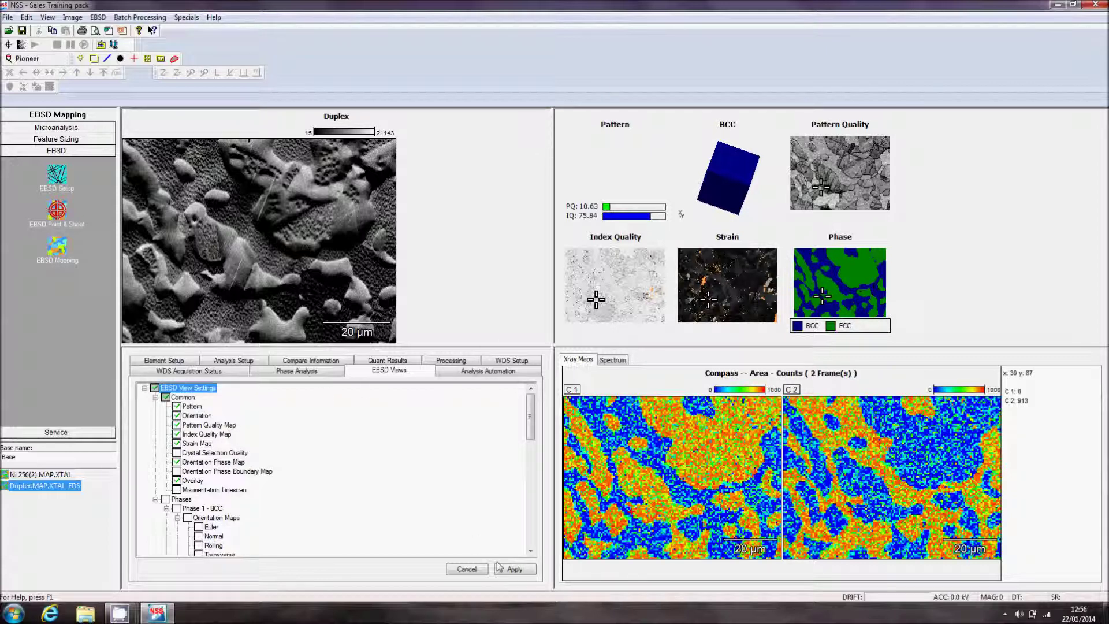
{"action": "left_click", "coordinate": [512, 570]}
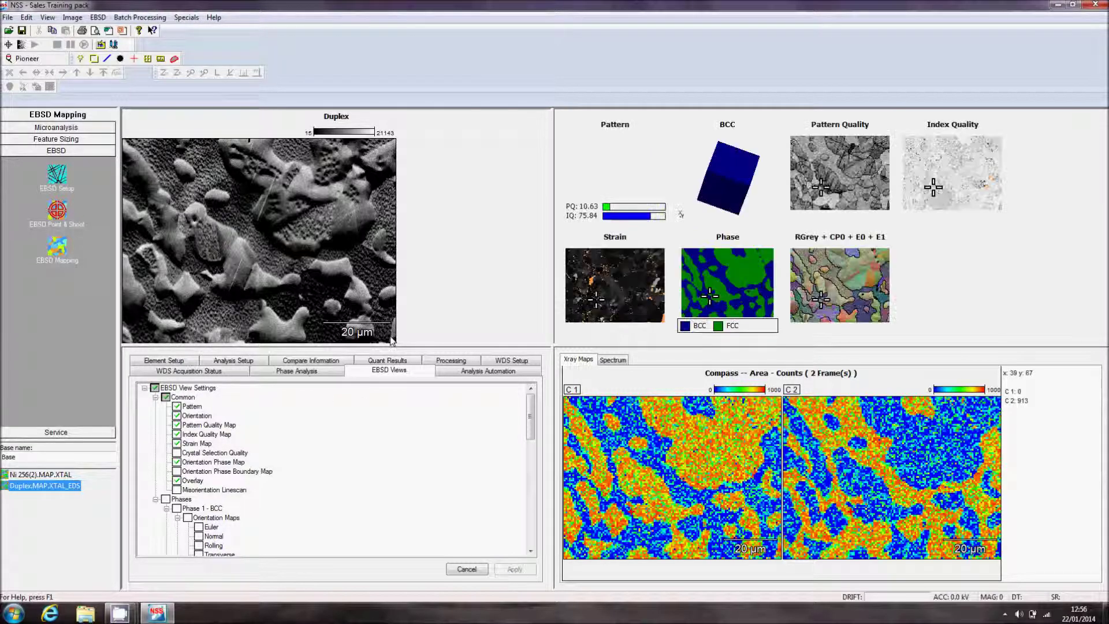
{"action": "double_click", "coordinate": [844, 239]}
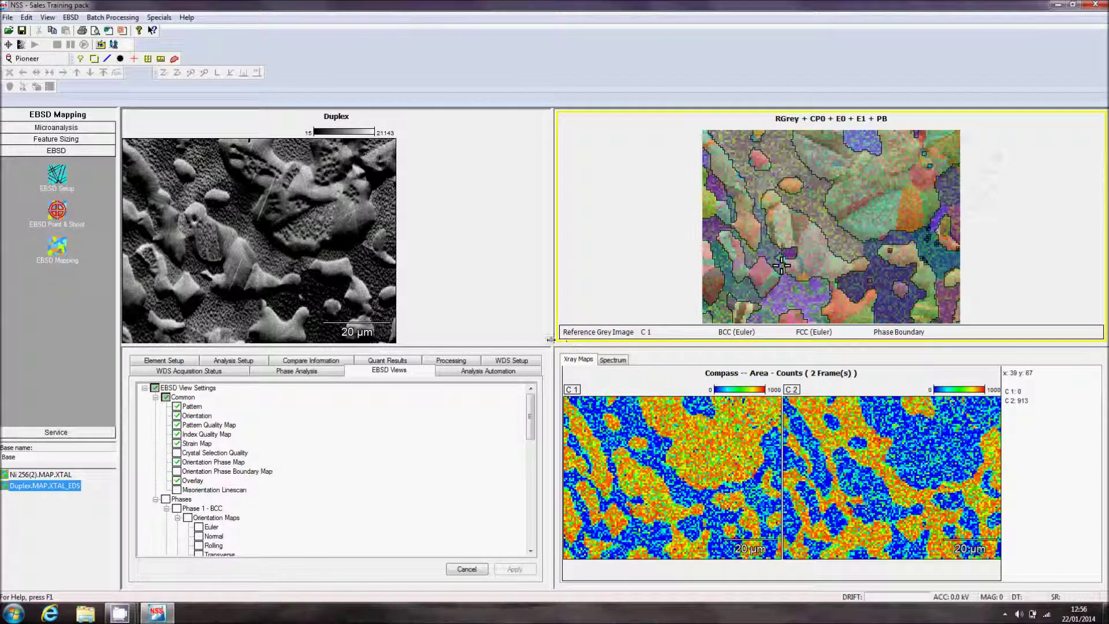
{"action": "left_click_drag", "start_coordinate": [554, 345], "coordinate": [404, 436]}
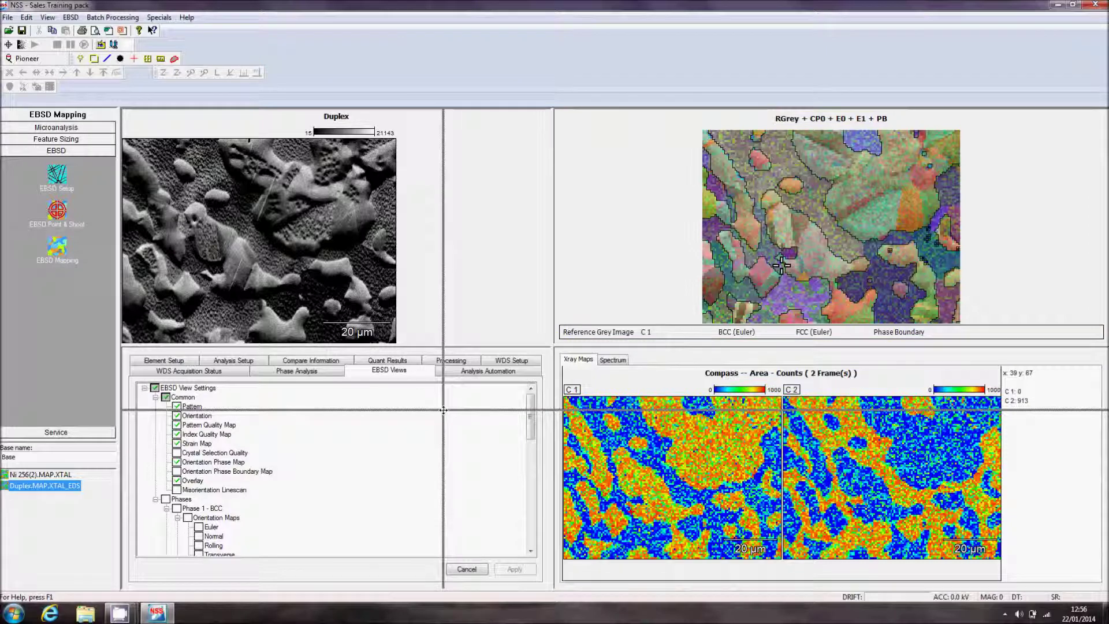
In the overlay's Map Properties, remove the BCC Euler and COMPASS C 1 maps and set the base map to Strain
{"action": "double_click", "coordinate": [536, 276]}
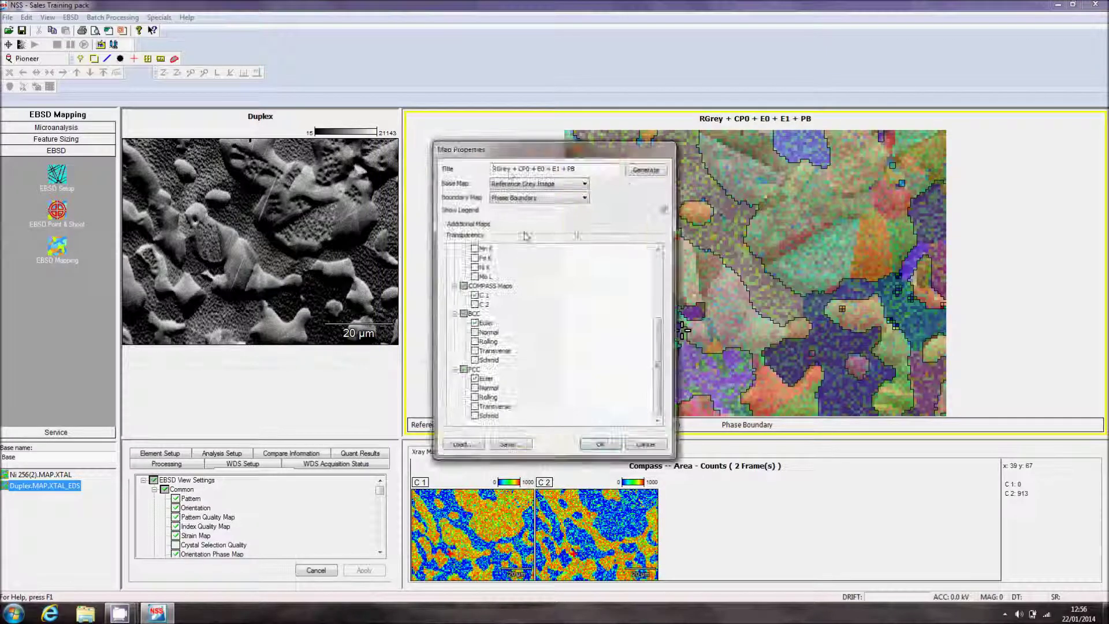
{"action": "left_click_drag", "start_coordinate": [450, 159], "coordinate": [283, 141]}
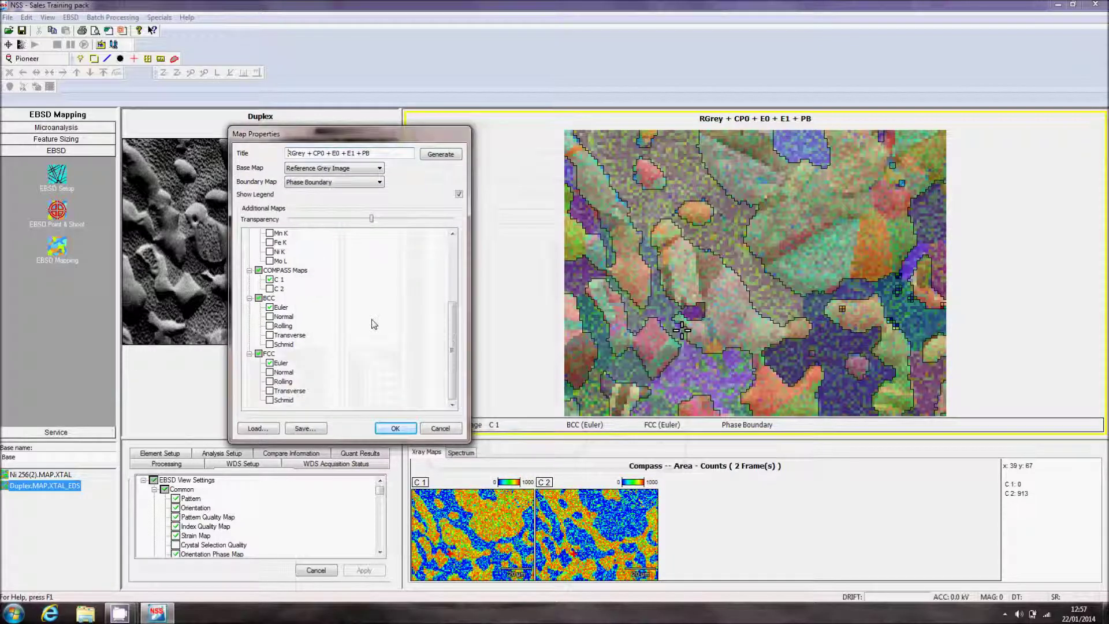
{"action": "left_click", "coordinate": [269, 307]}
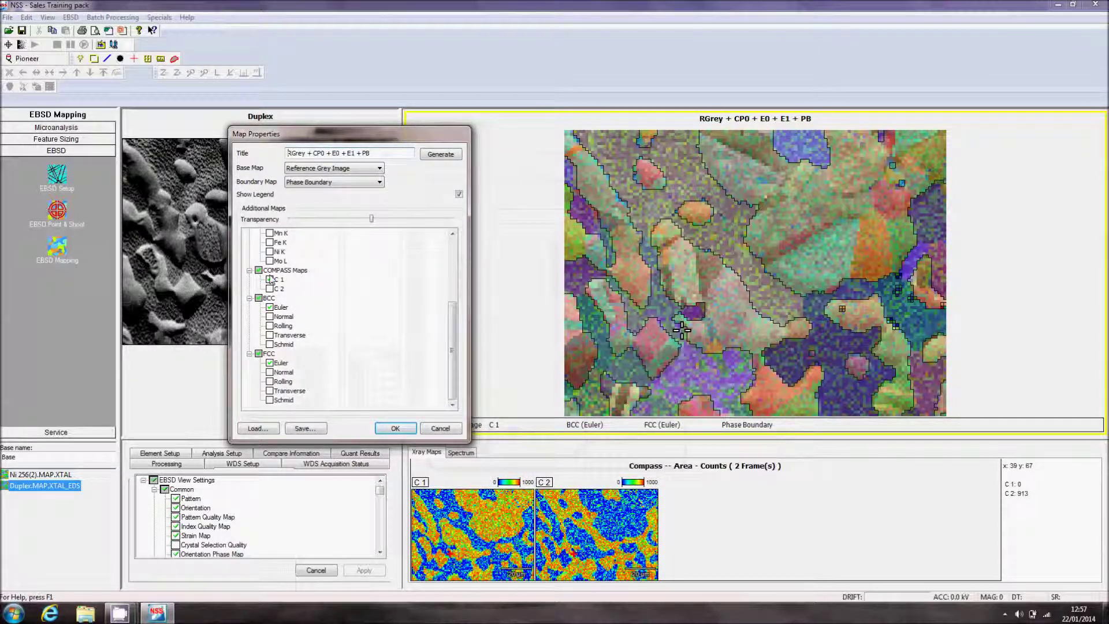
{"action": "left_click", "coordinate": [266, 354]}
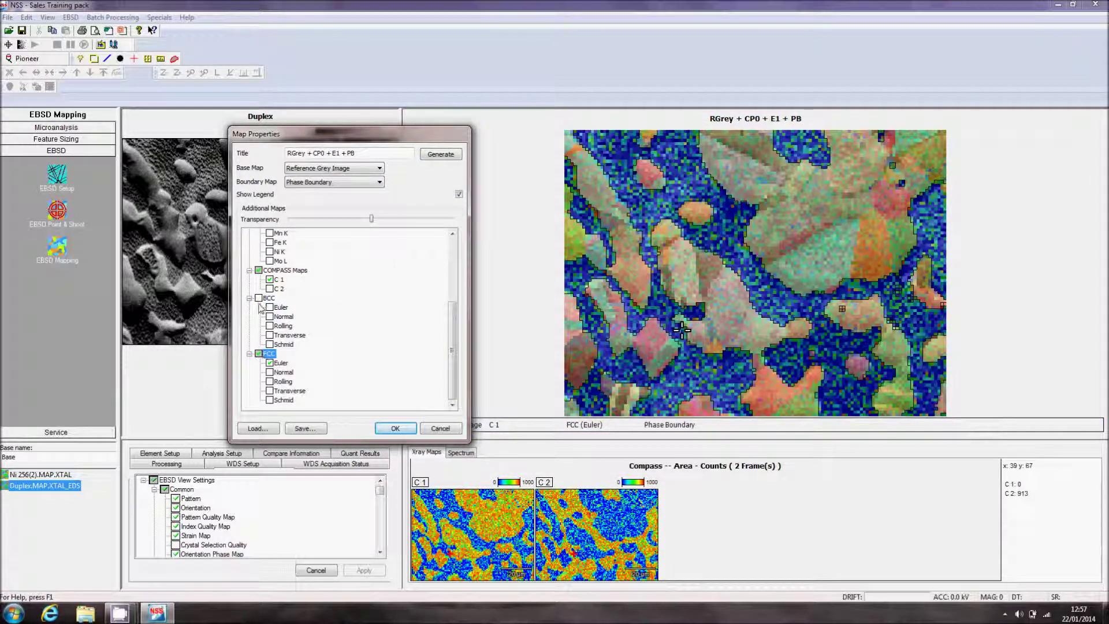
{"action": "left_click", "coordinate": [259, 270]}
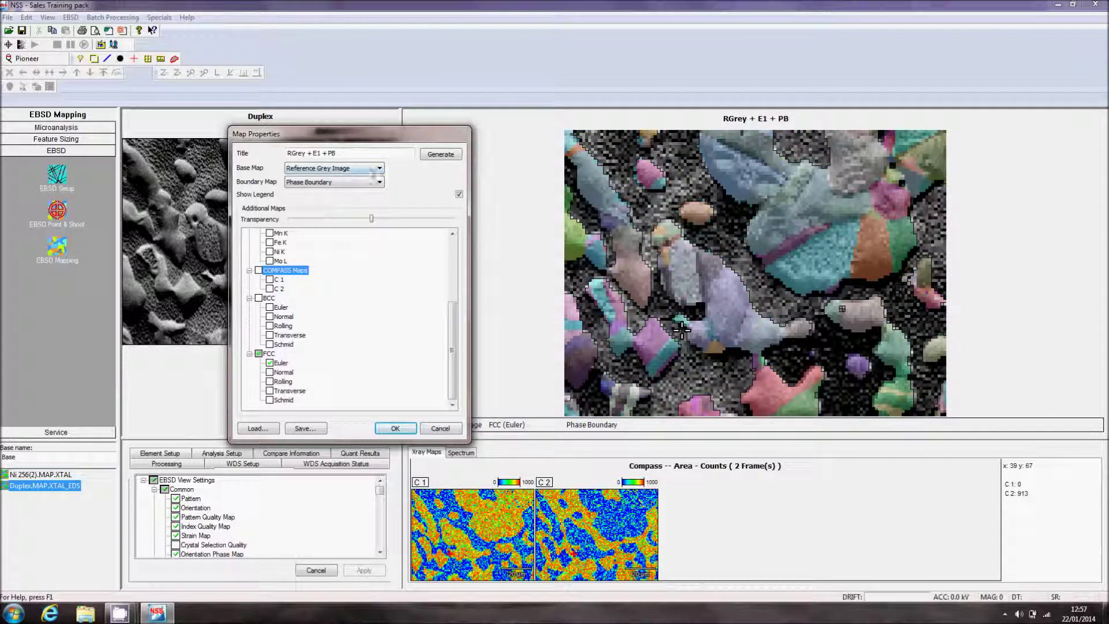
{"action": "left_click", "coordinate": [378, 169]}
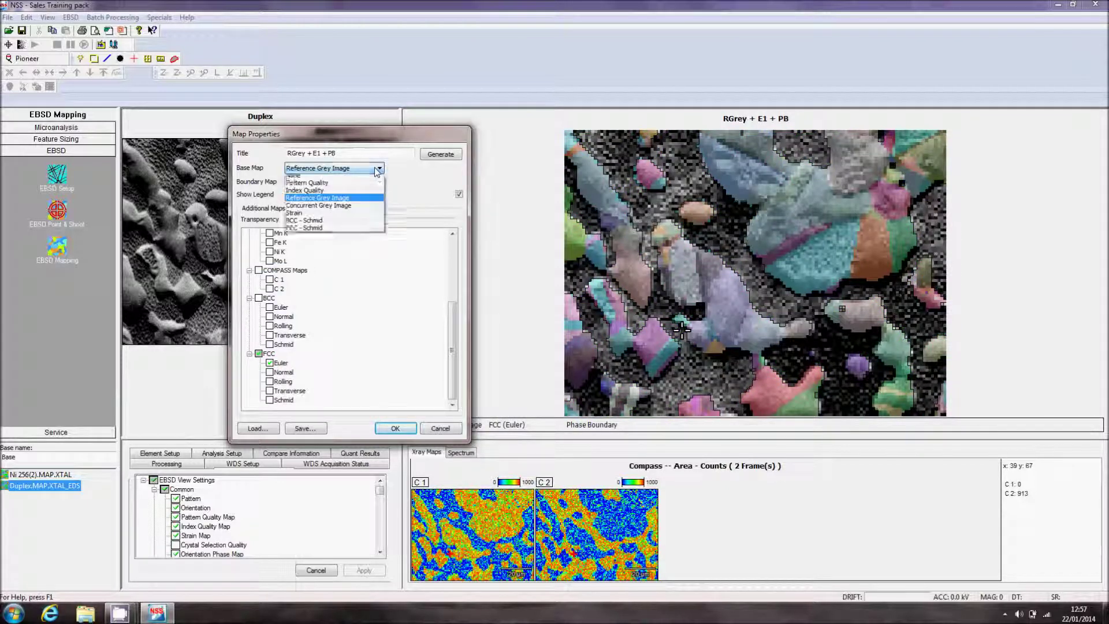
{"action": "left_click", "coordinate": [306, 216]}
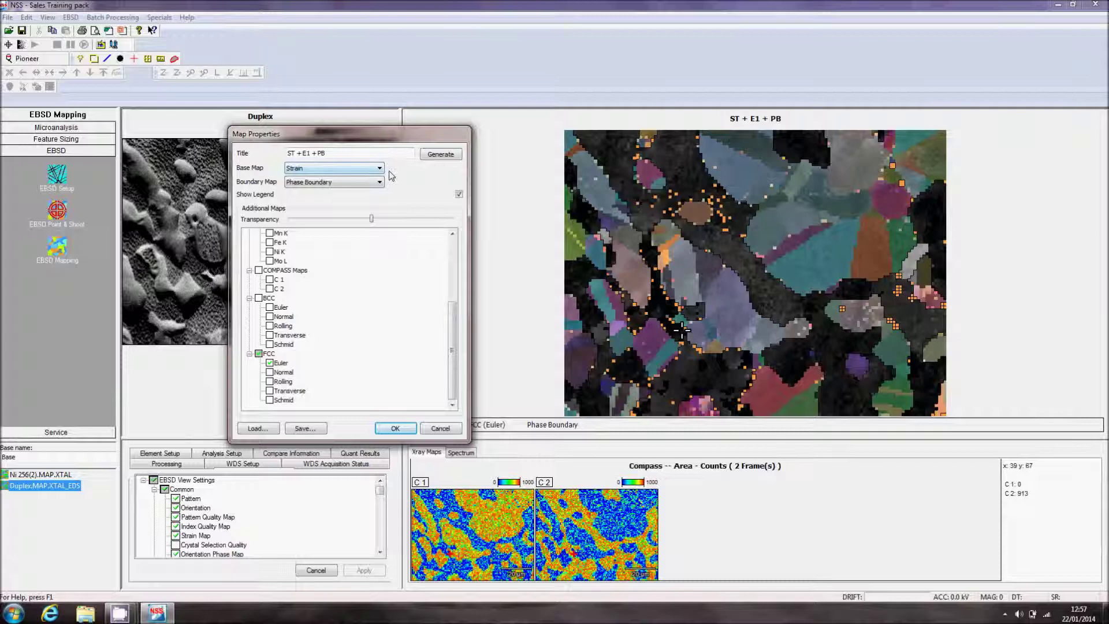
Try adding the COMPASS C 1 map to the strain overlay and remove it again, keeping Strain as the base map
{"action": "left_click", "coordinate": [380, 168]}
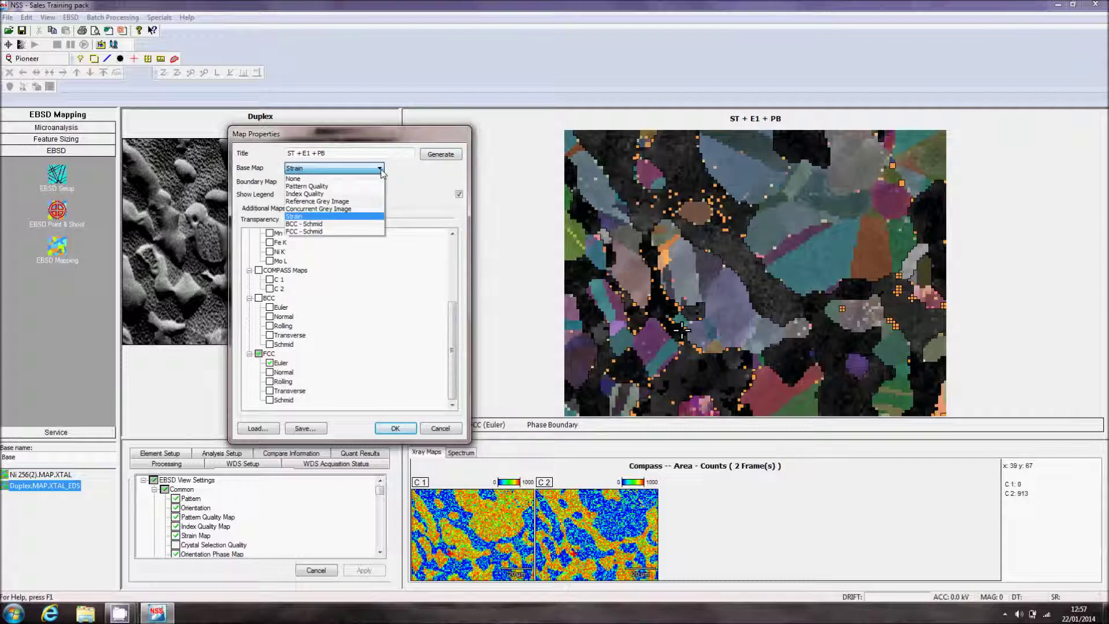
{"action": "left_click", "coordinate": [272, 281]}
{"action": "left_click", "coordinate": [269, 281]}
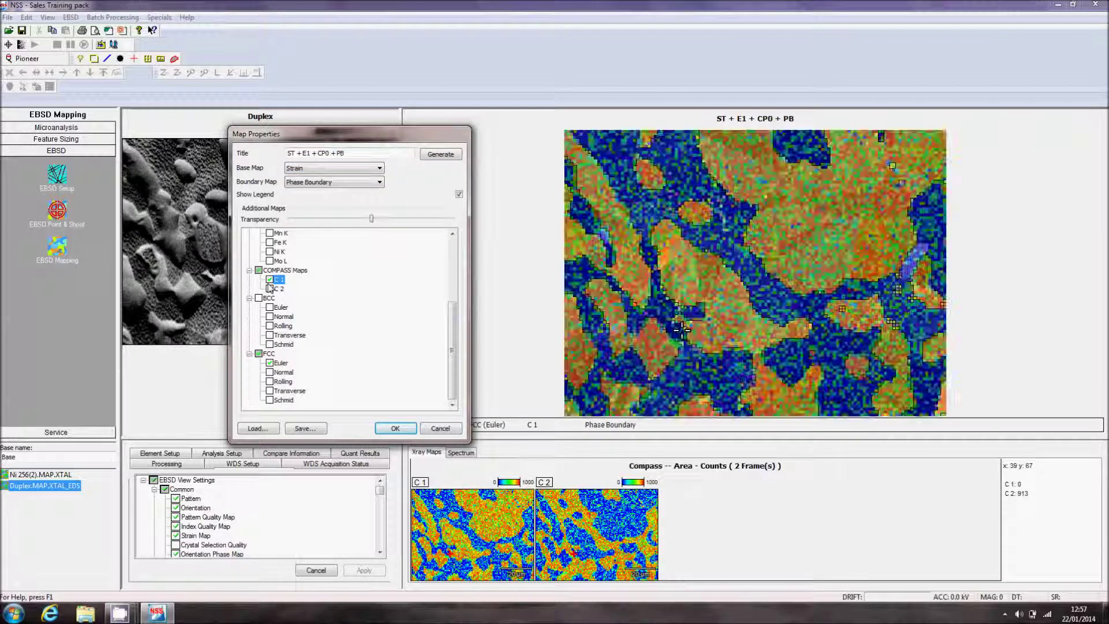
{"action": "left_click", "coordinate": [269, 282]}
{"action": "left_click", "coordinate": [270, 281]}
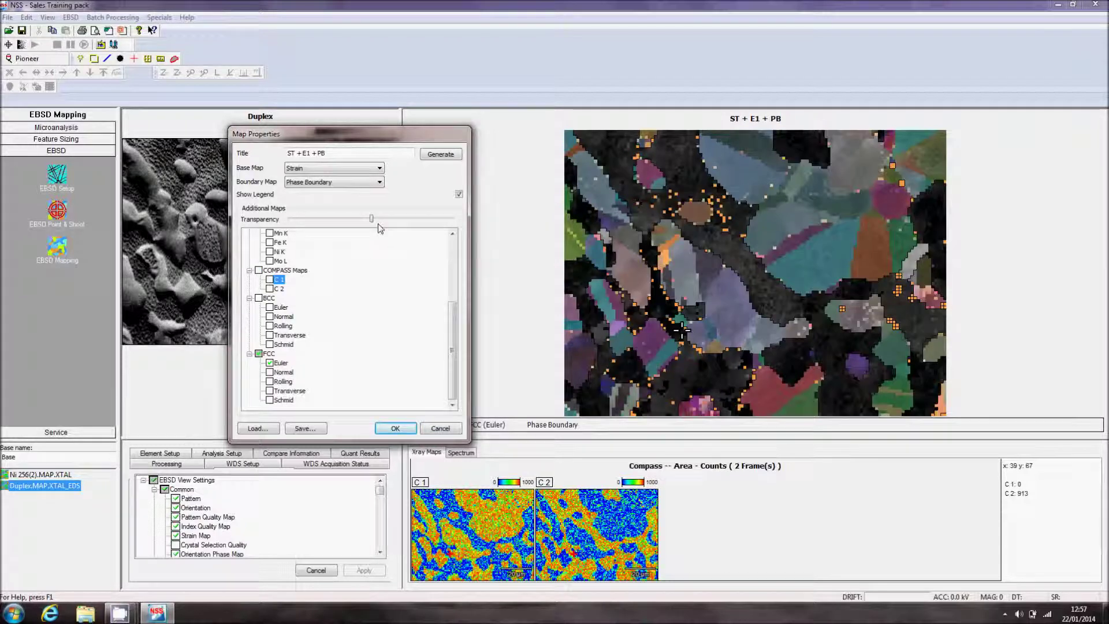
Raise the transparency setting of the overlay's additional maps slightly and accept the map properties
{"action": "left_click_drag", "start_coordinate": [371, 219], "coordinate": [392, 220]}
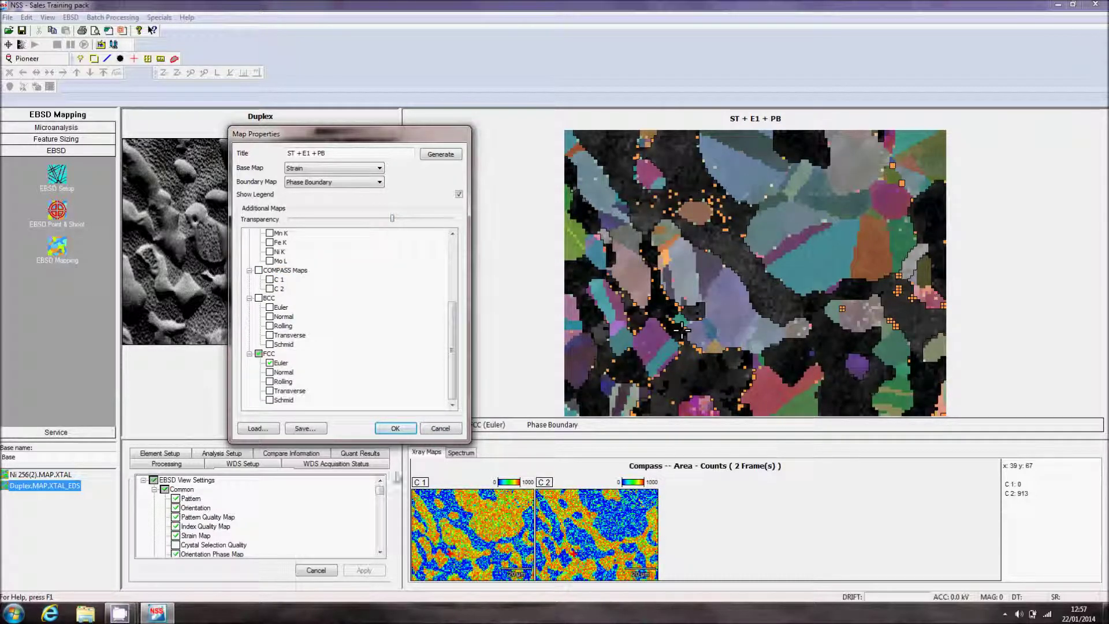
{"action": "left_click", "coordinate": [394, 430]}
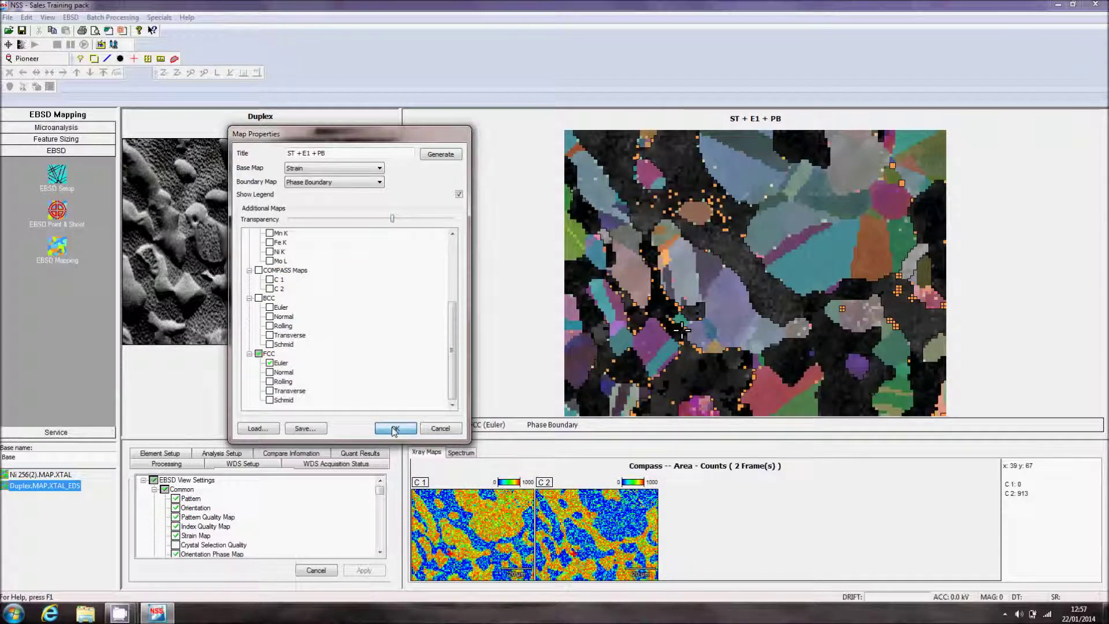